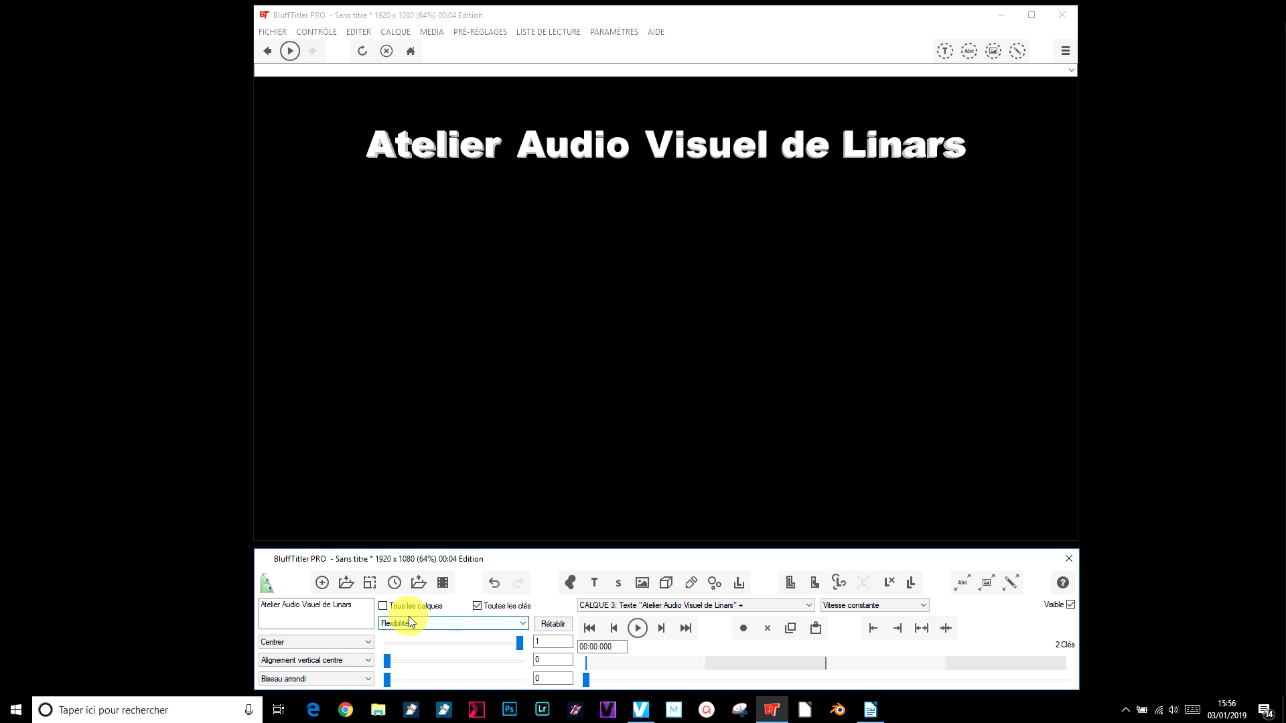
Preview the title animation, change its interpolation to Accélérer et décélérer, and play it again
click(637, 629)
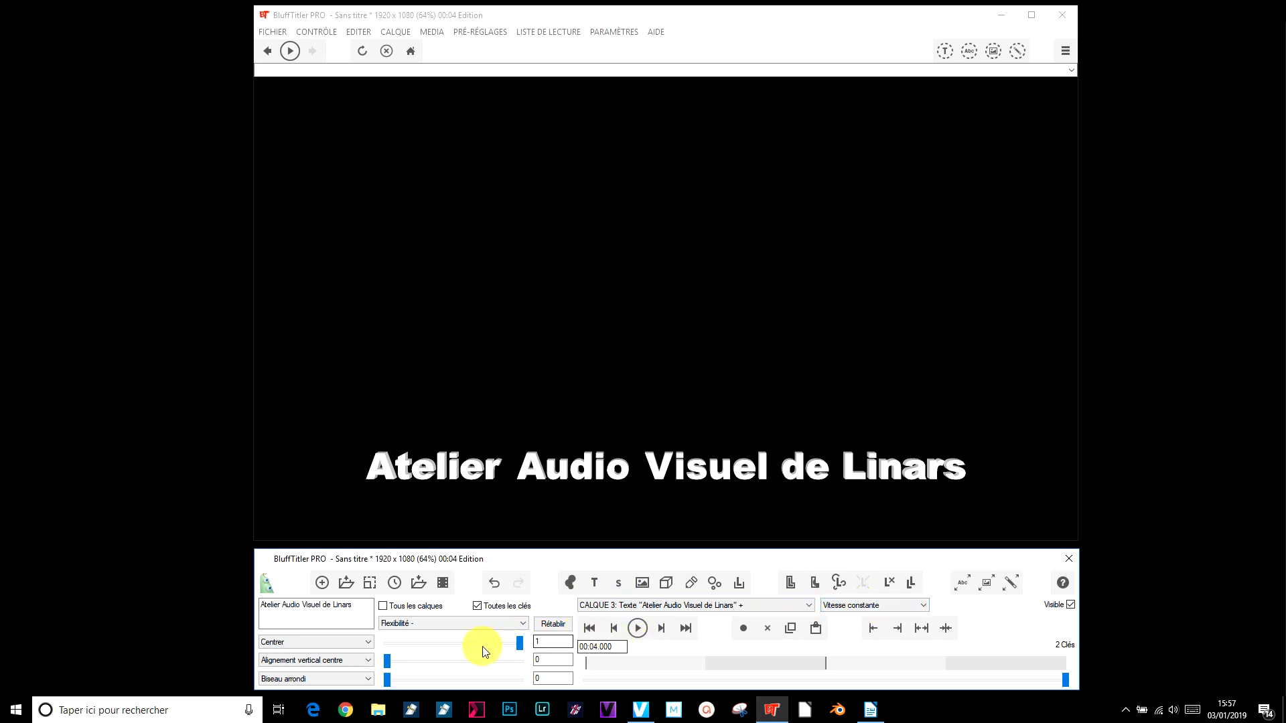
click(854, 606)
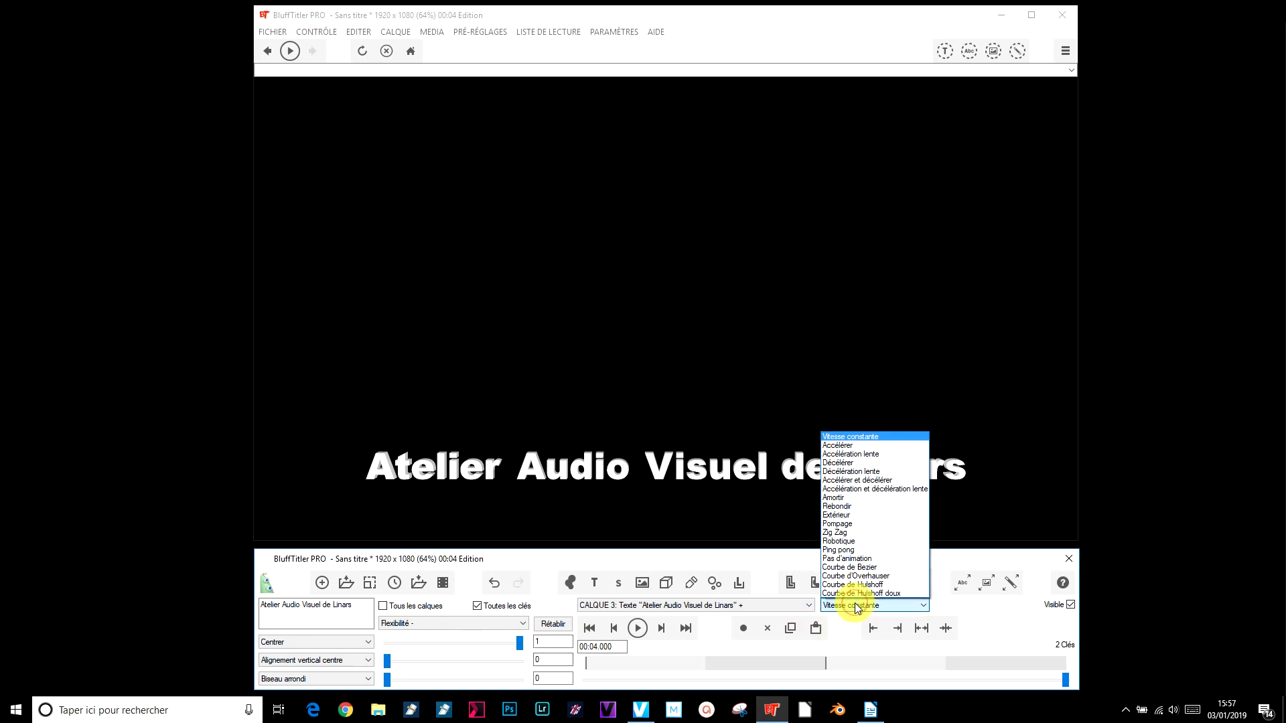
click(866, 481)
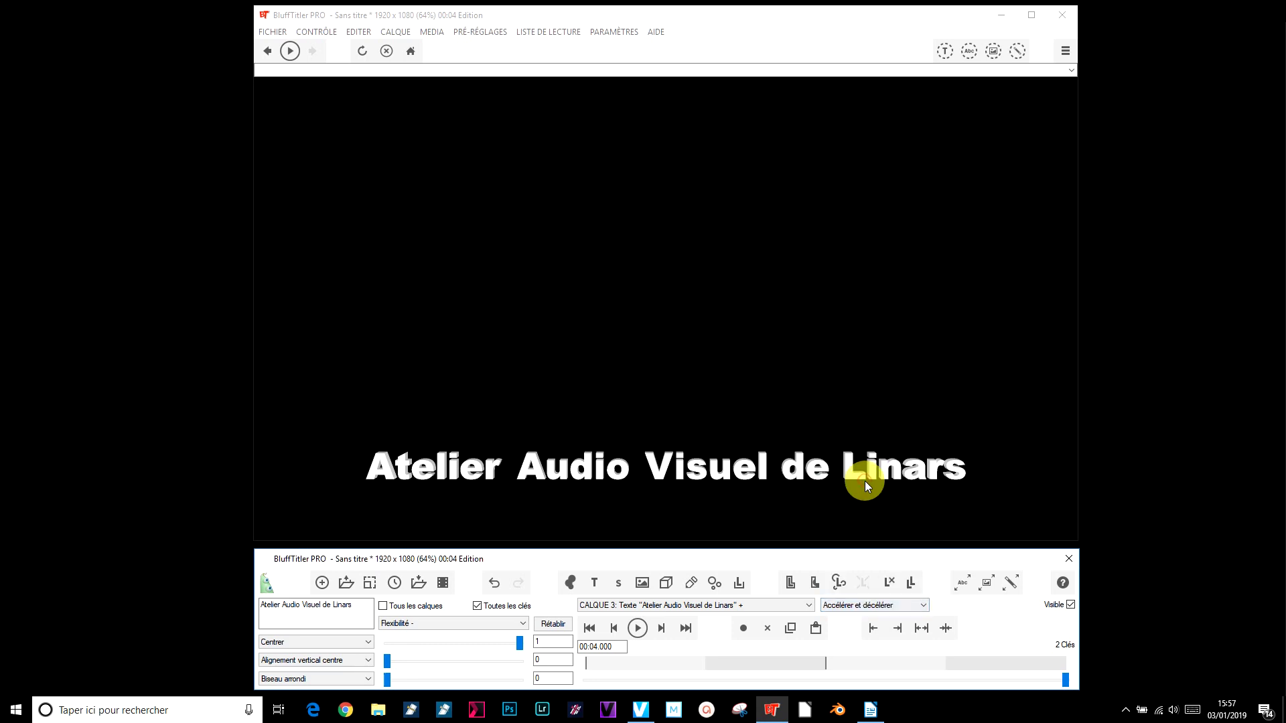
click(635, 629)
Scrub the animation back to the start and forward to the end to examine how the individual letters move
click(826, 663)
drag(1065, 680, 1190, 653)
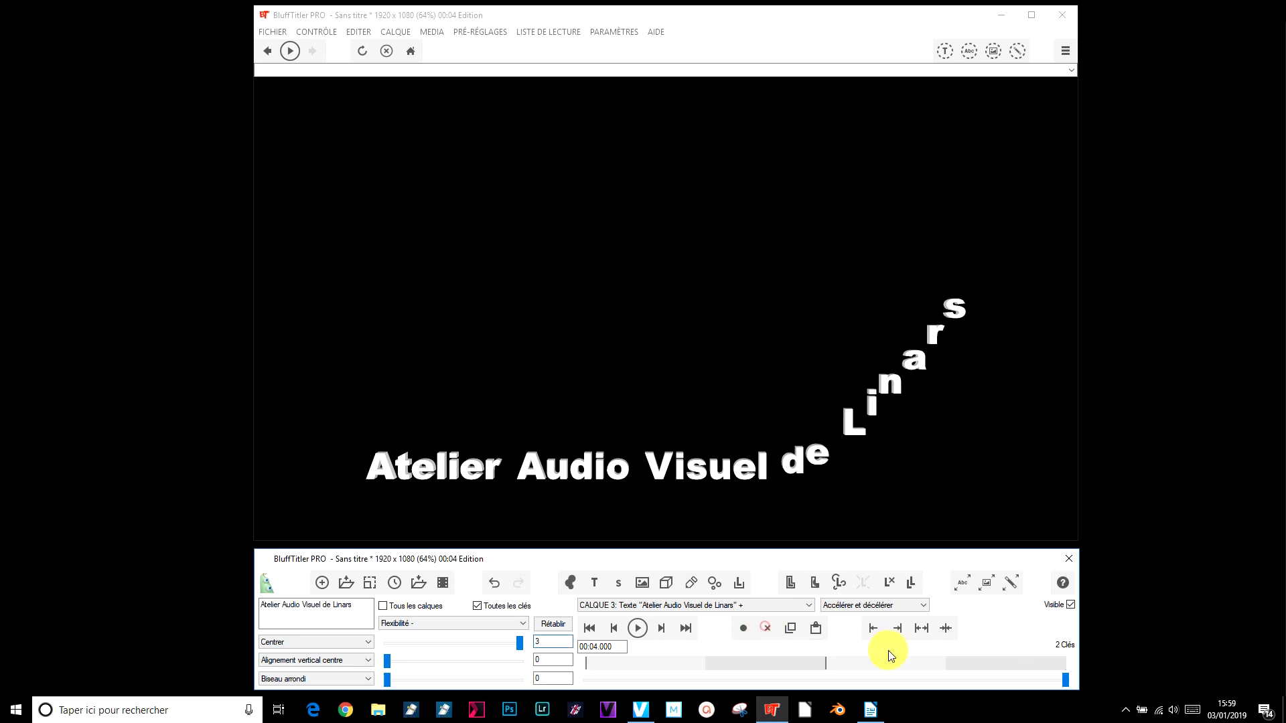
drag(1068, 681, 529, 713)
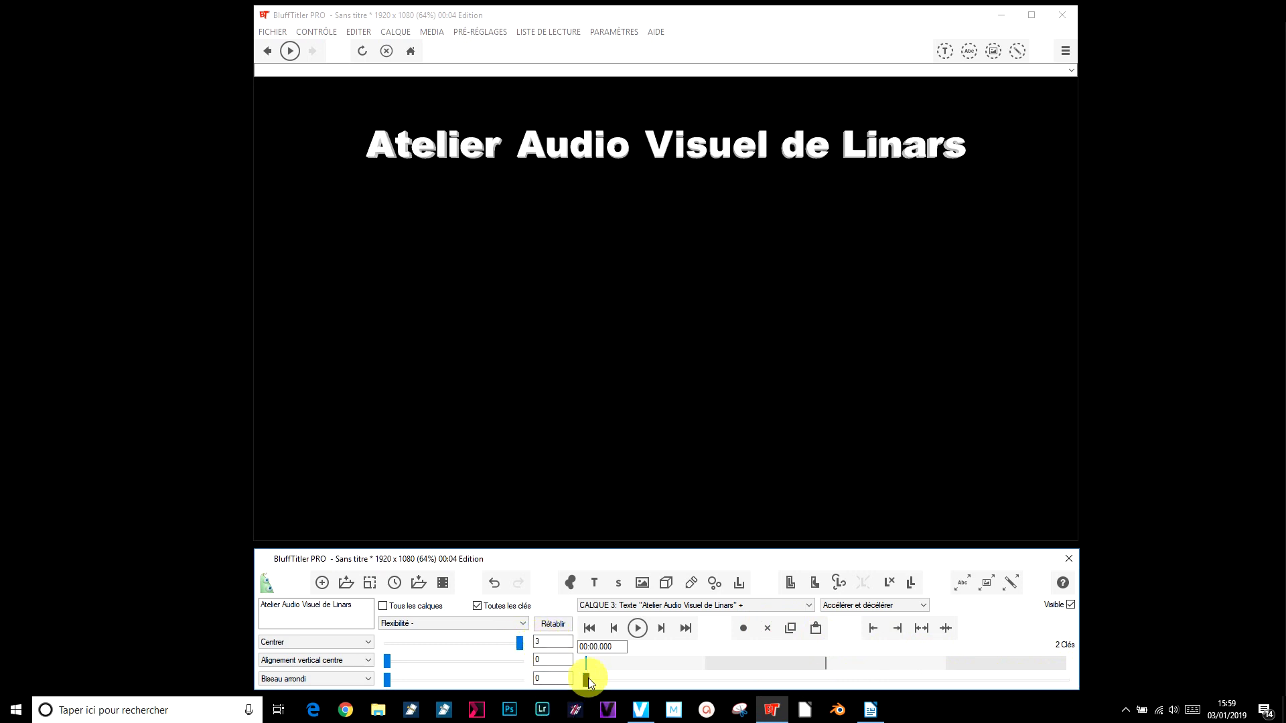
drag(588, 677, 978, 675)
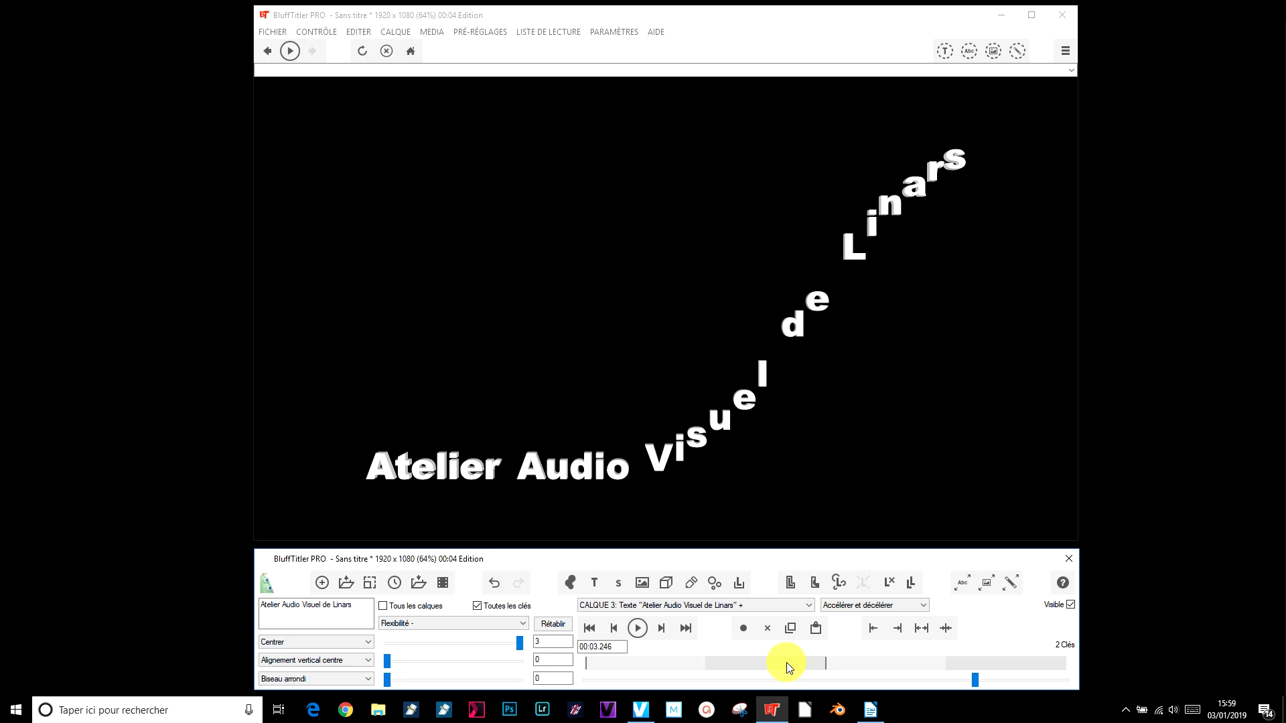
click(617, 648)
drag(975, 681, 1104, 673)
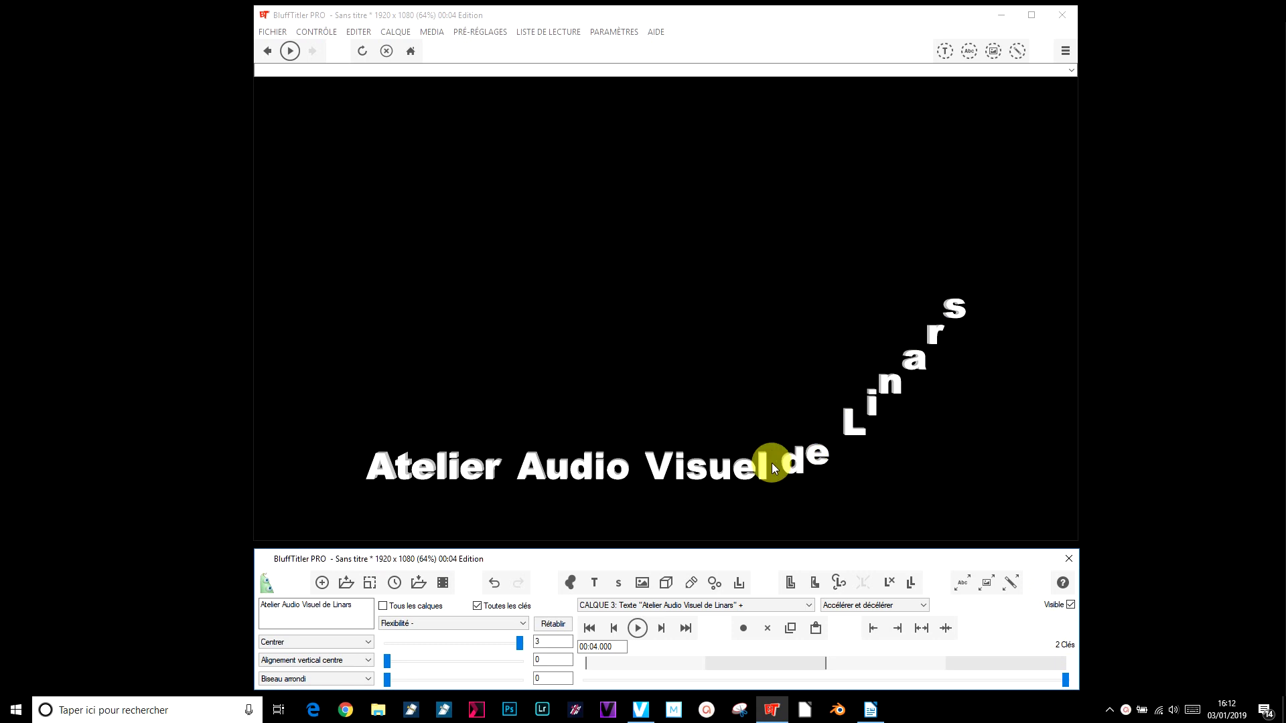
Set the text's first Flexibilité value to about 0.39 and the second to 1, and preview the animation
click(895, 609)
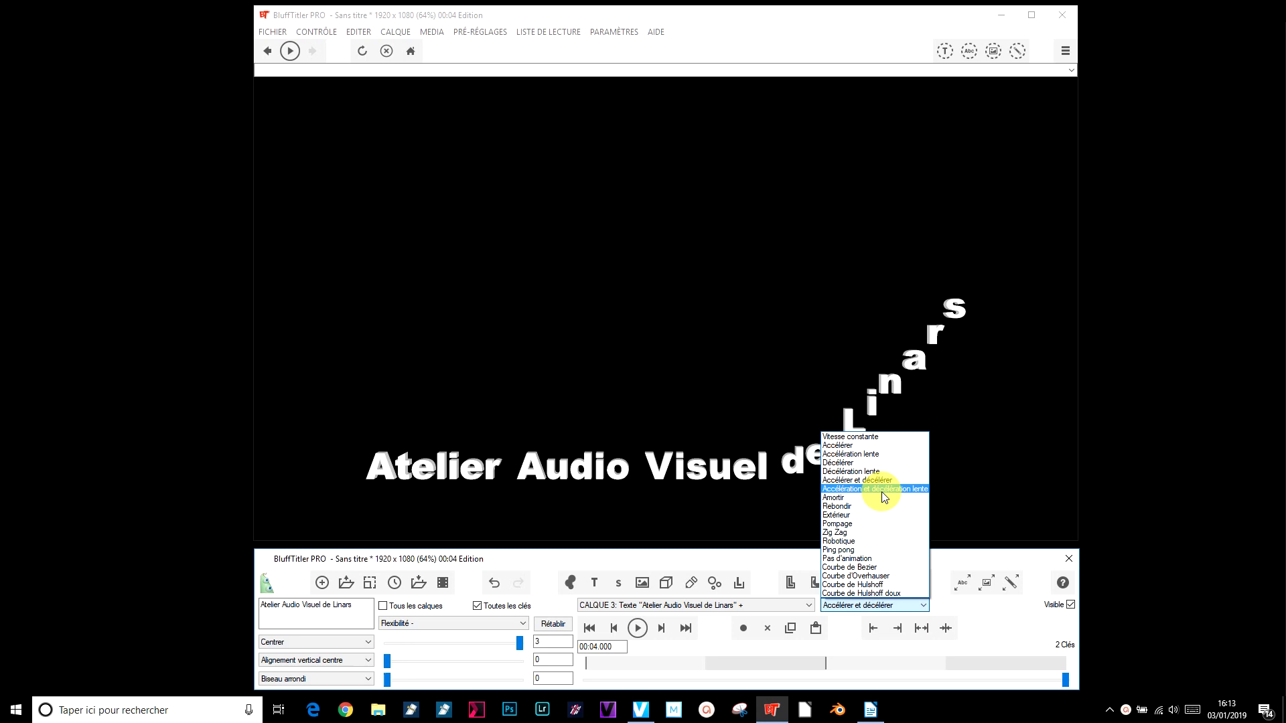
click(809, 544)
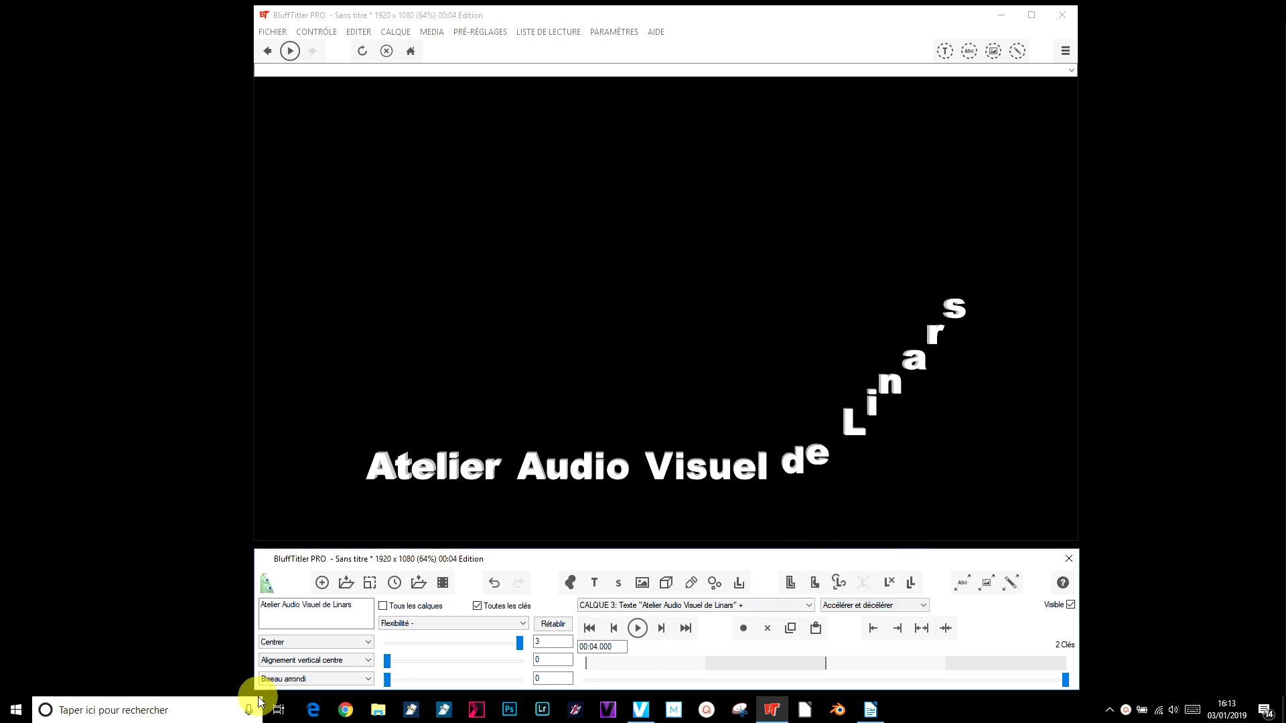
drag(517, 644, 436, 653)
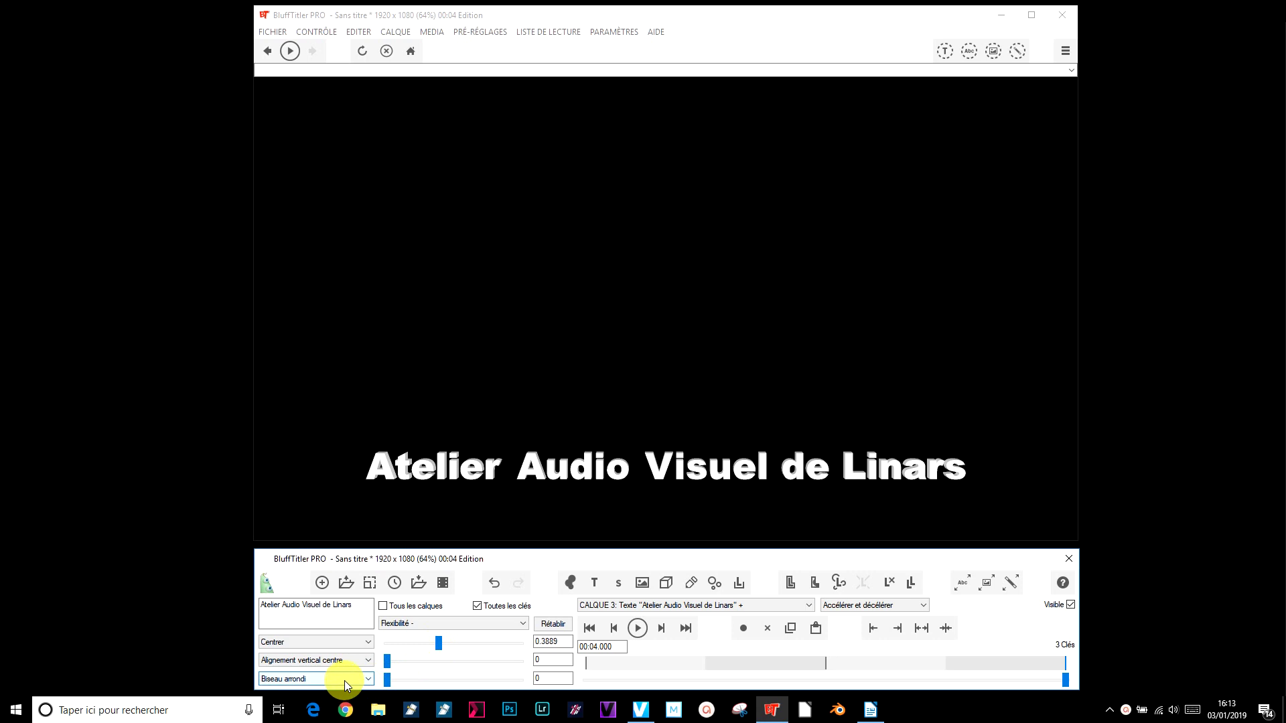
drag(387, 663, 543, 663)
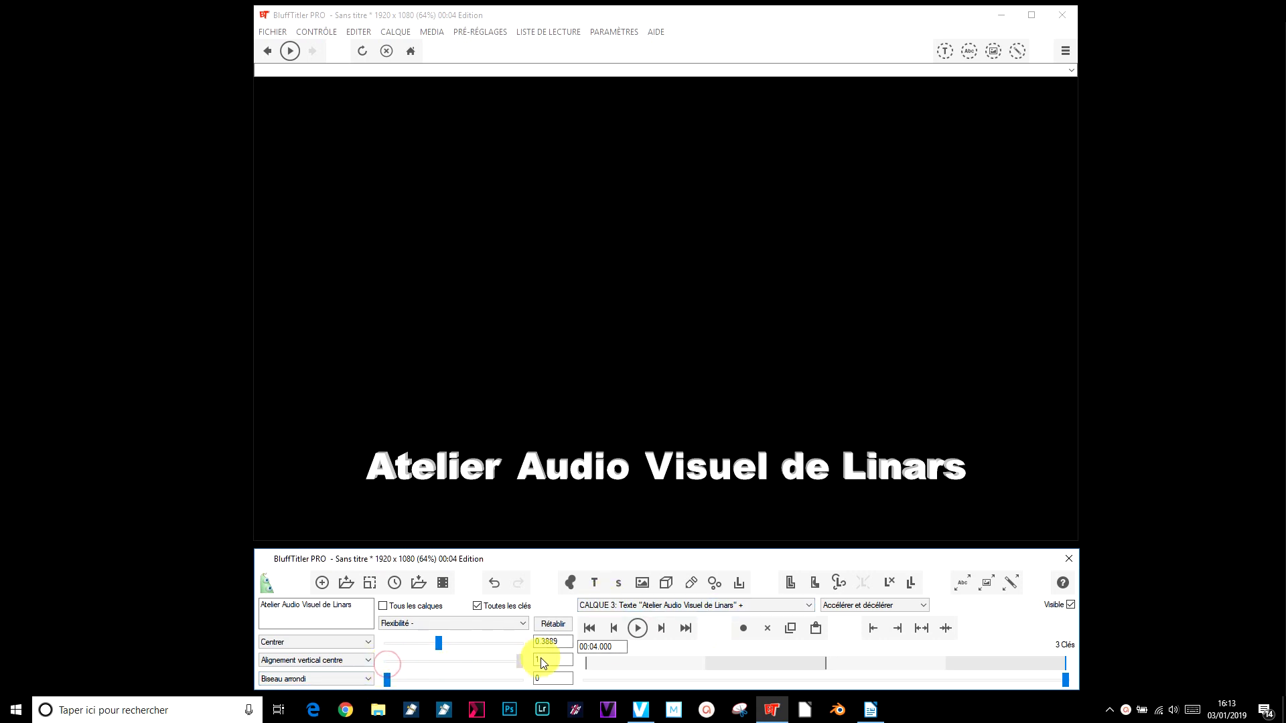
click(635, 628)
Try a second Flexibilité value of 0.5, preview the animation, and raise the value to 1
double_click(564, 661)
text(0.5)
click(638, 630)
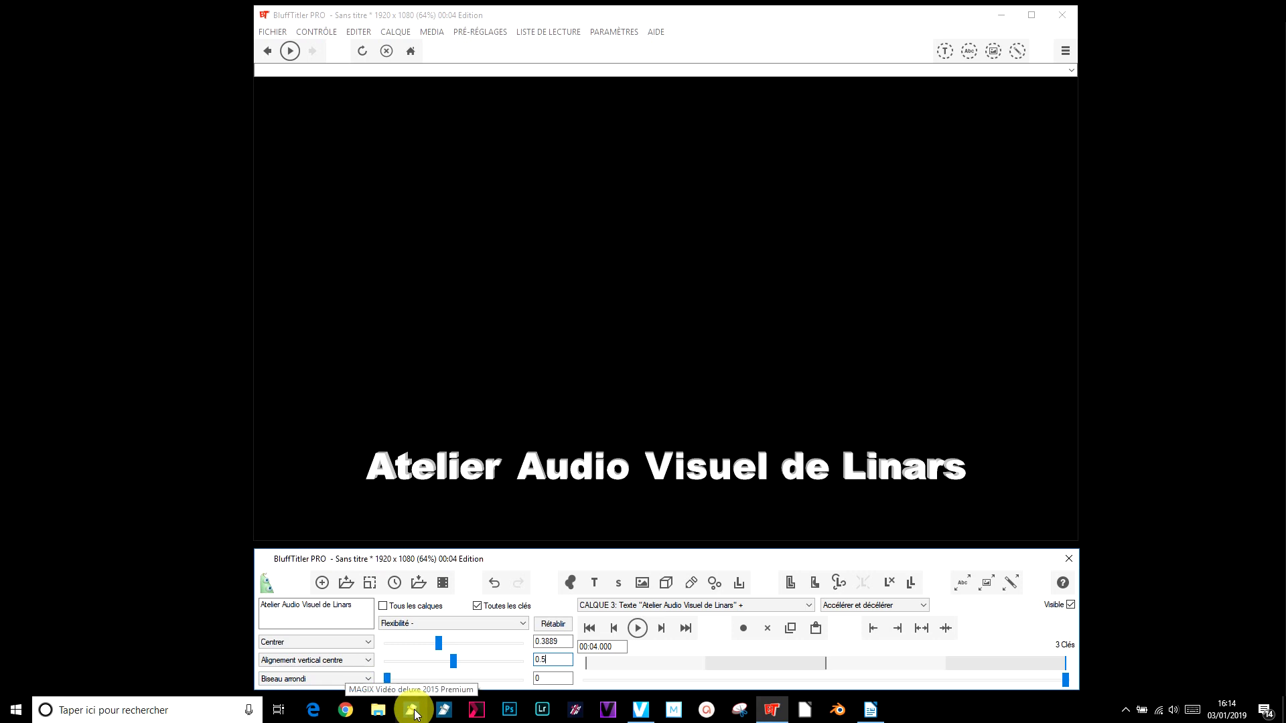
drag(454, 661, 523, 663)
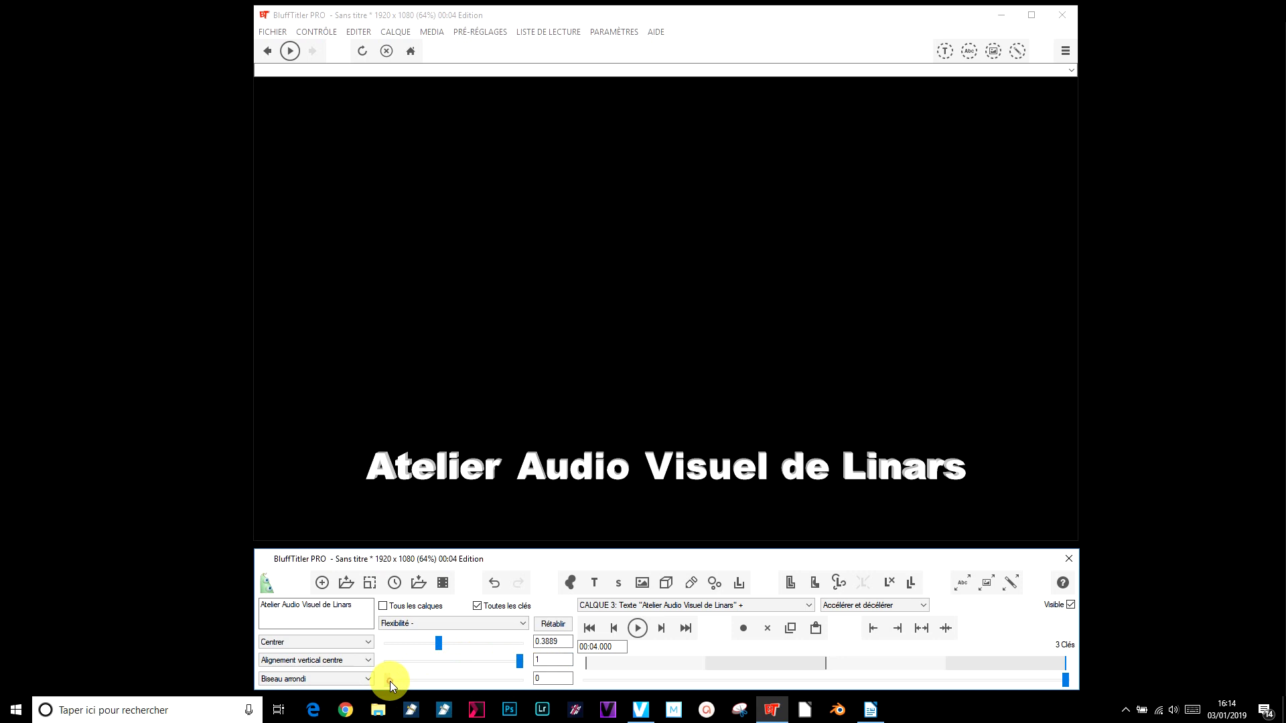
Set the second Flexibilité value to 0 and preview the animation with the third at about 0.57 and 0.78
drag(519, 663, 462, 680)
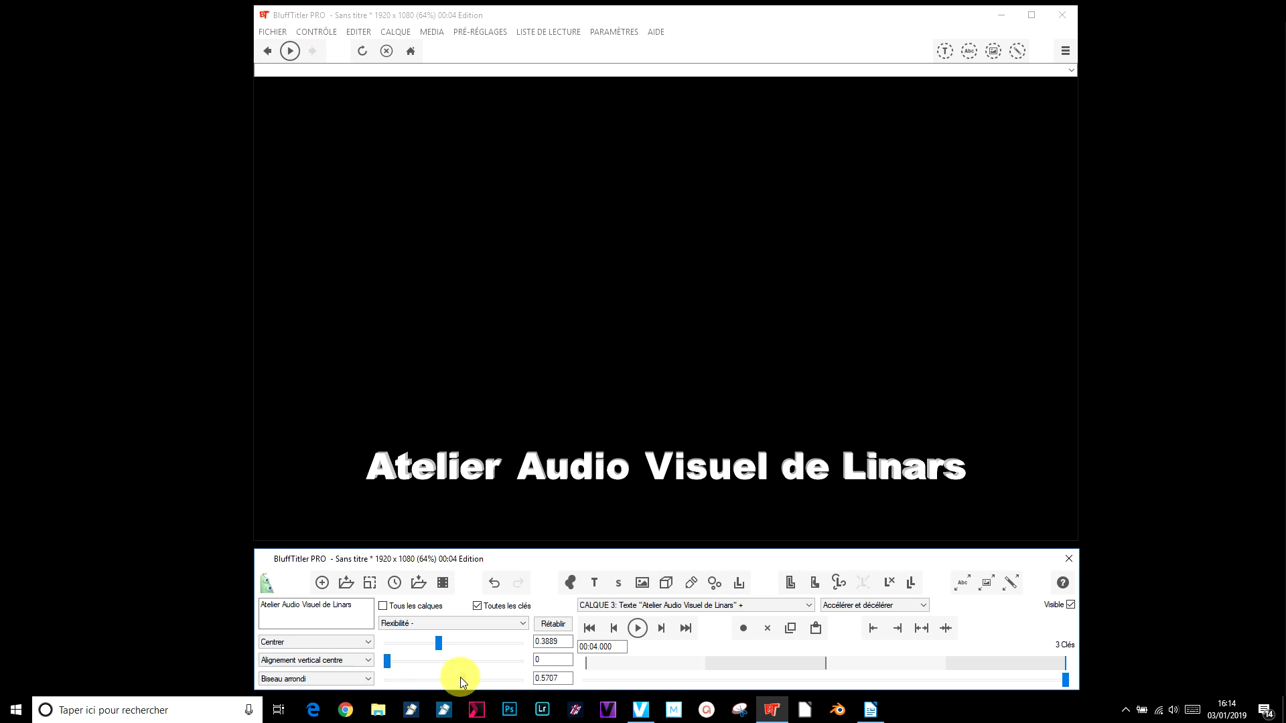
click(636, 627)
drag(465, 679, 491, 679)
click(589, 629)
click(637, 629)
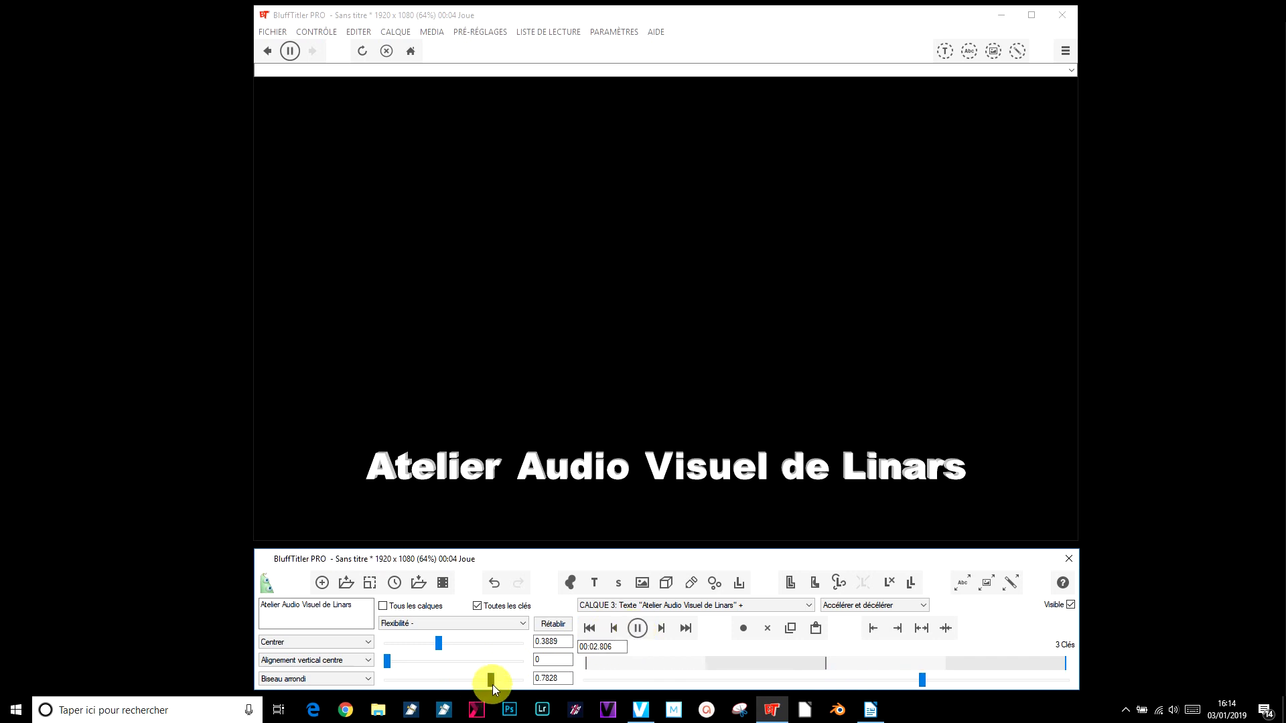
Preview the animation with the third Flexibilité value at about 0.11 and at -1
drag(491, 679, 401, 690)
click(637, 625)
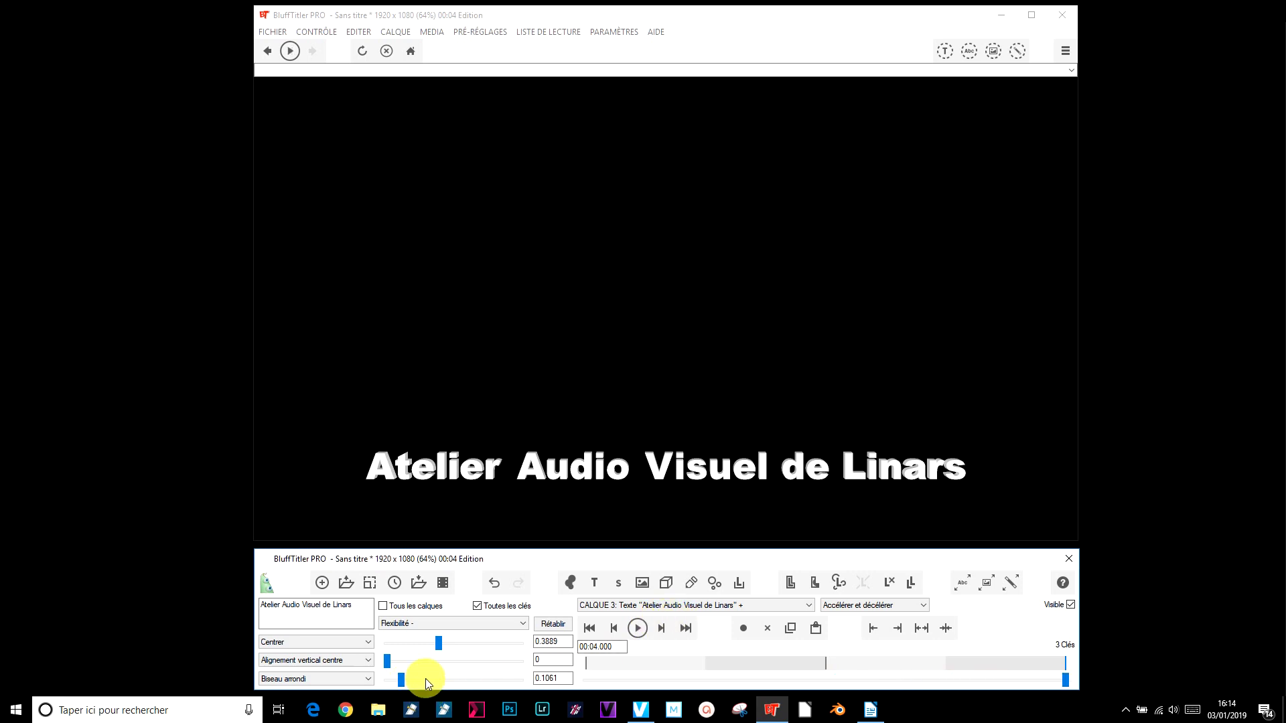
double_click(552, 677)
text(-1)
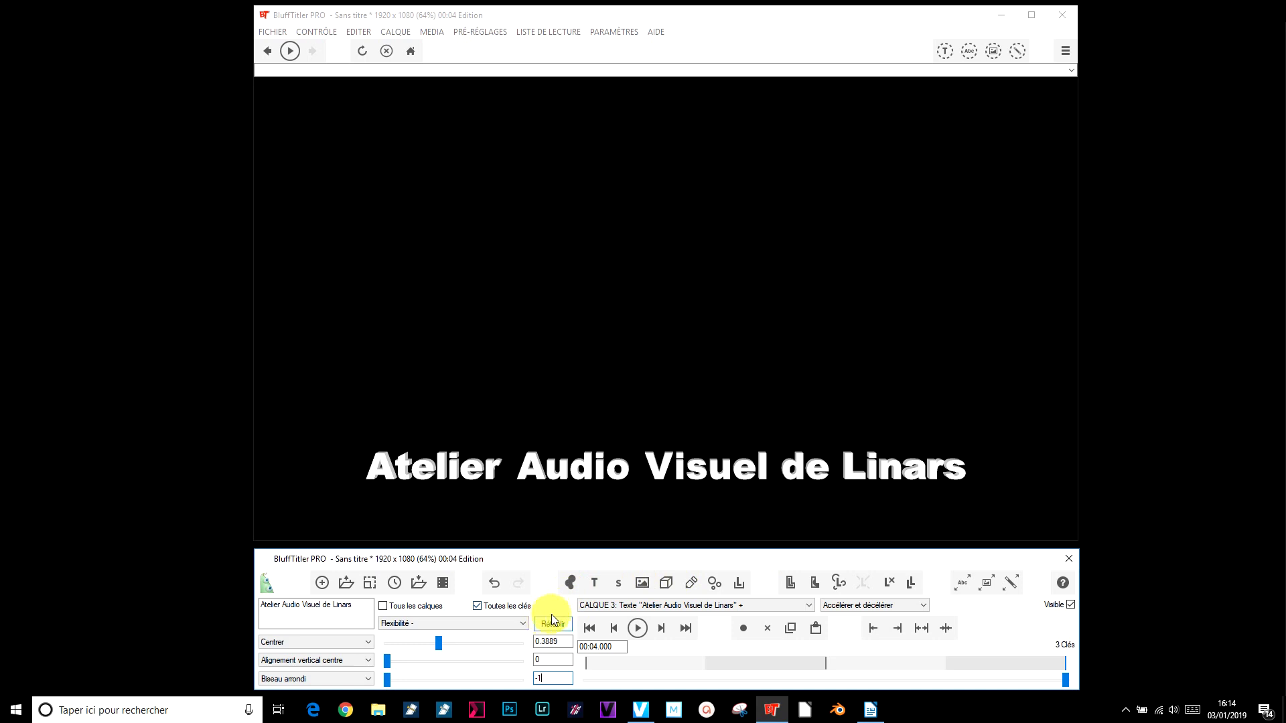
click(637, 629)
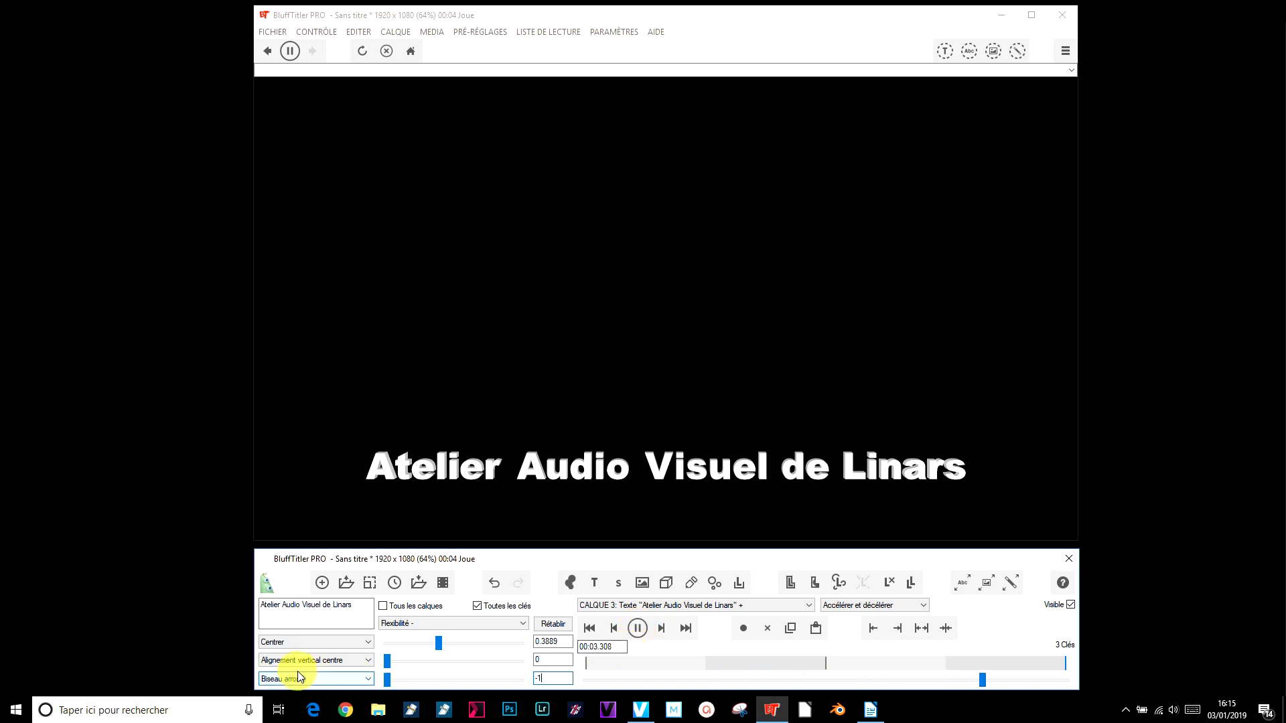
Set the second Flexibilité value to about 0.69 and the third to -1.8, previewing the animation
drag(386, 659, 478, 661)
click(637, 630)
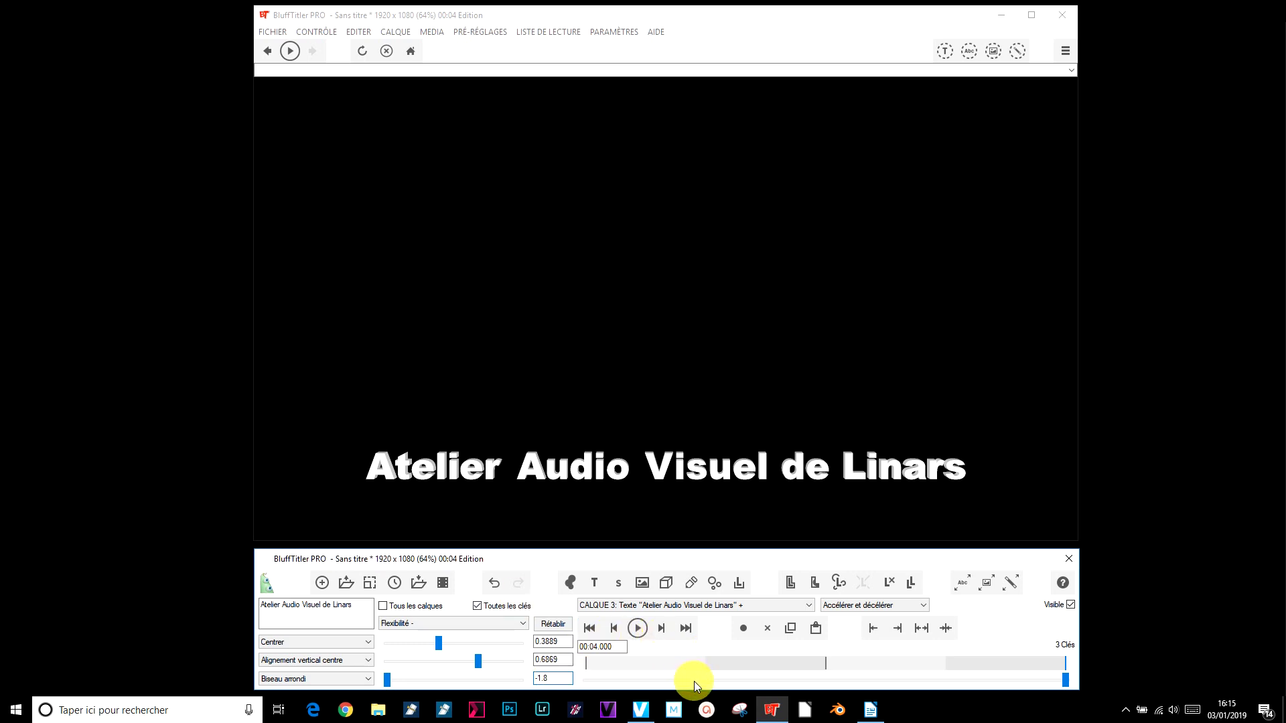
click(643, 629)
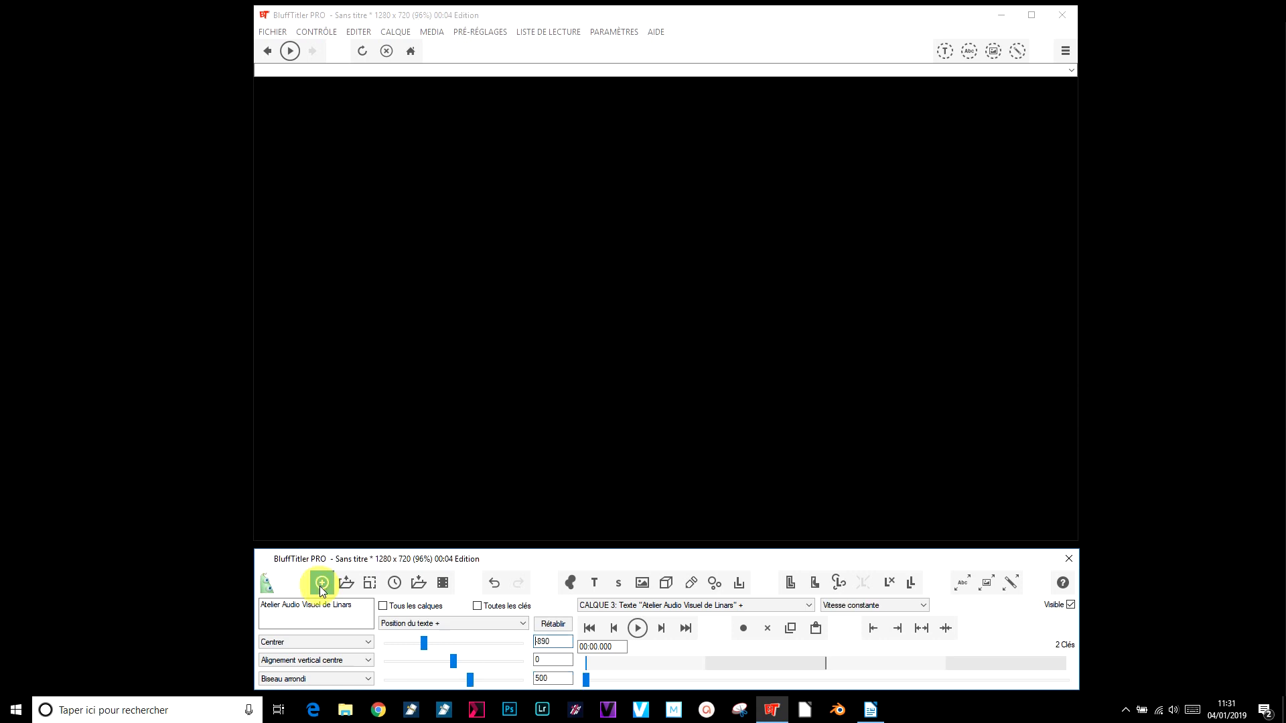
Start a new show without saving the current one and replace the default text with "Atelier Audio Visuel de Linars"
click(321, 584)
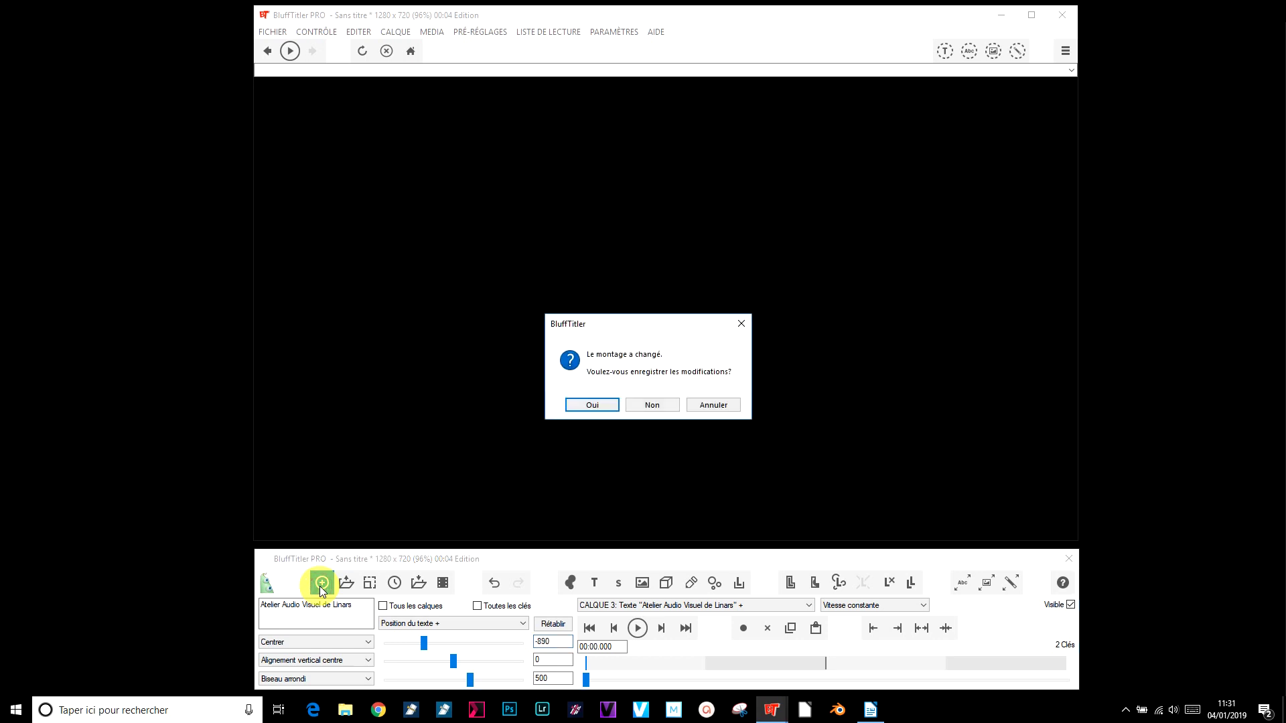
click(651, 405)
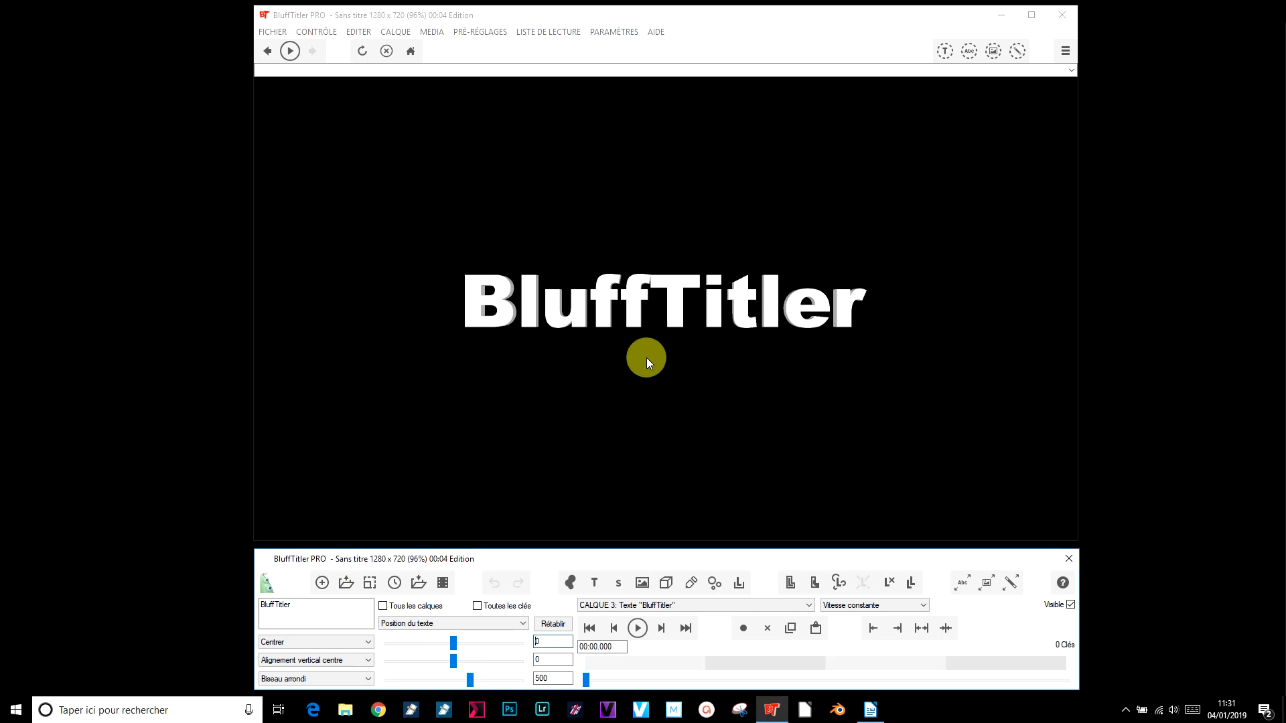
drag(302, 604, 210, 595)
text(Atelier)
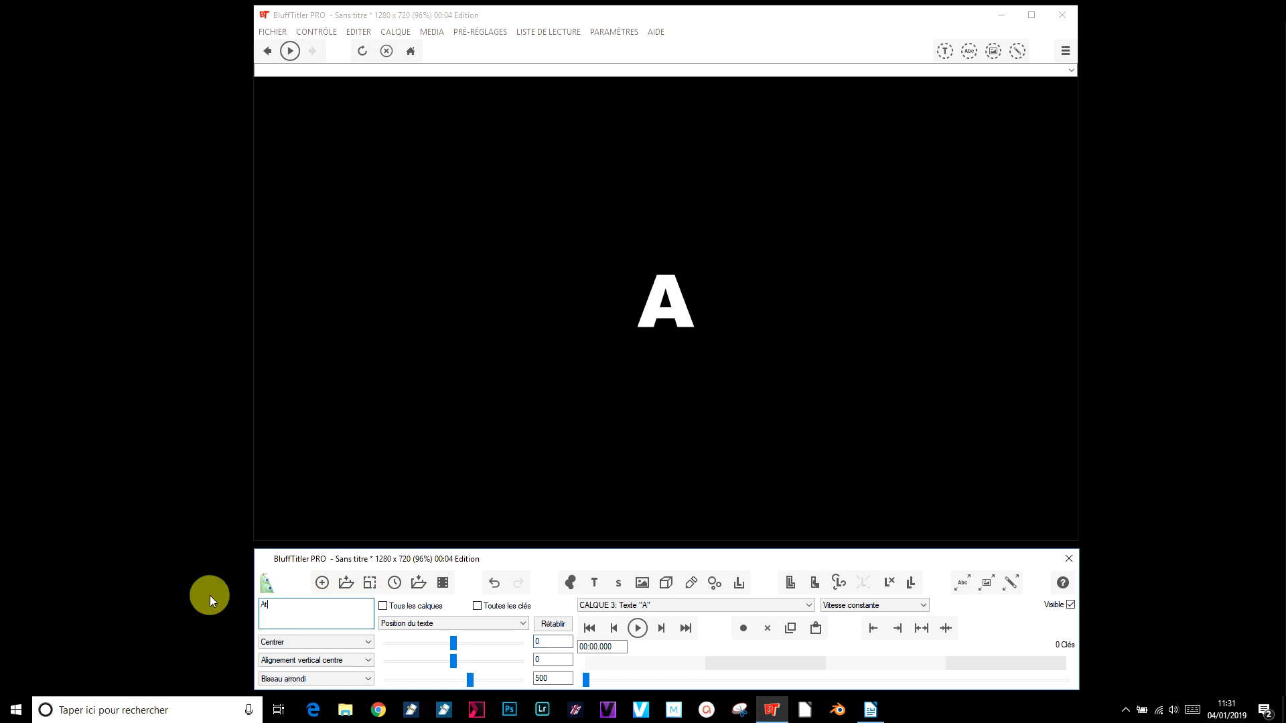
text( Audio)
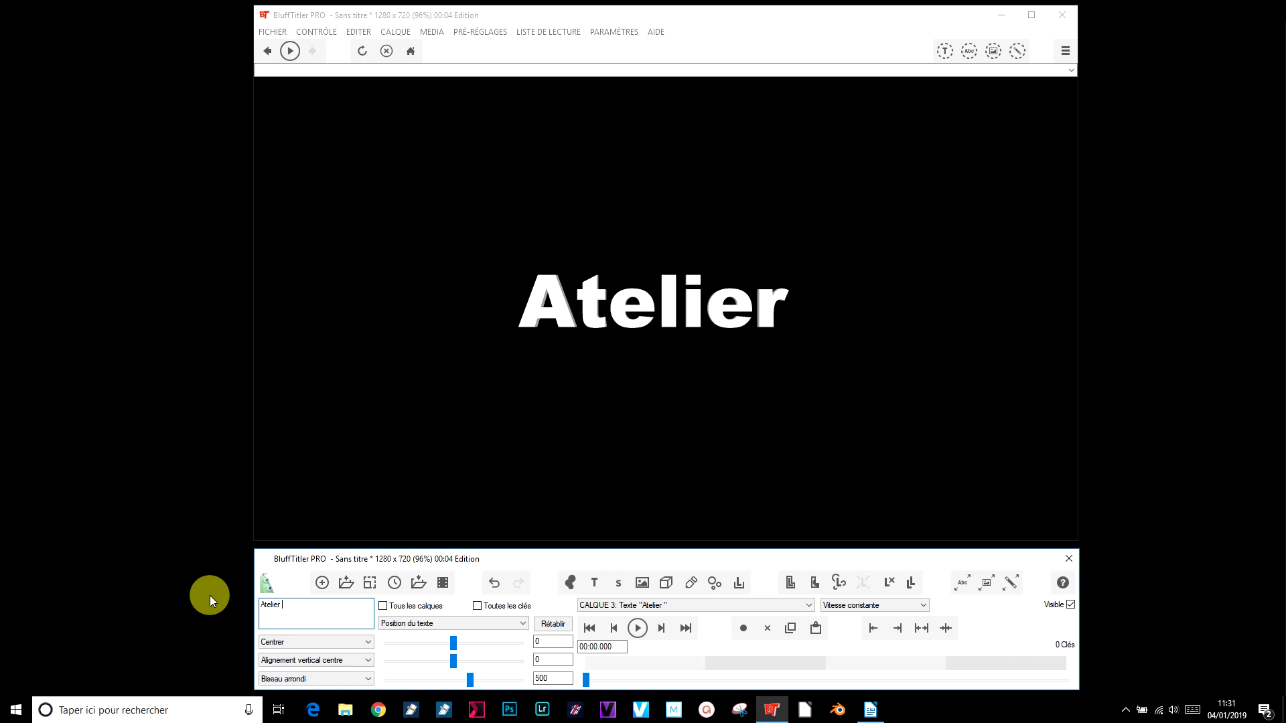
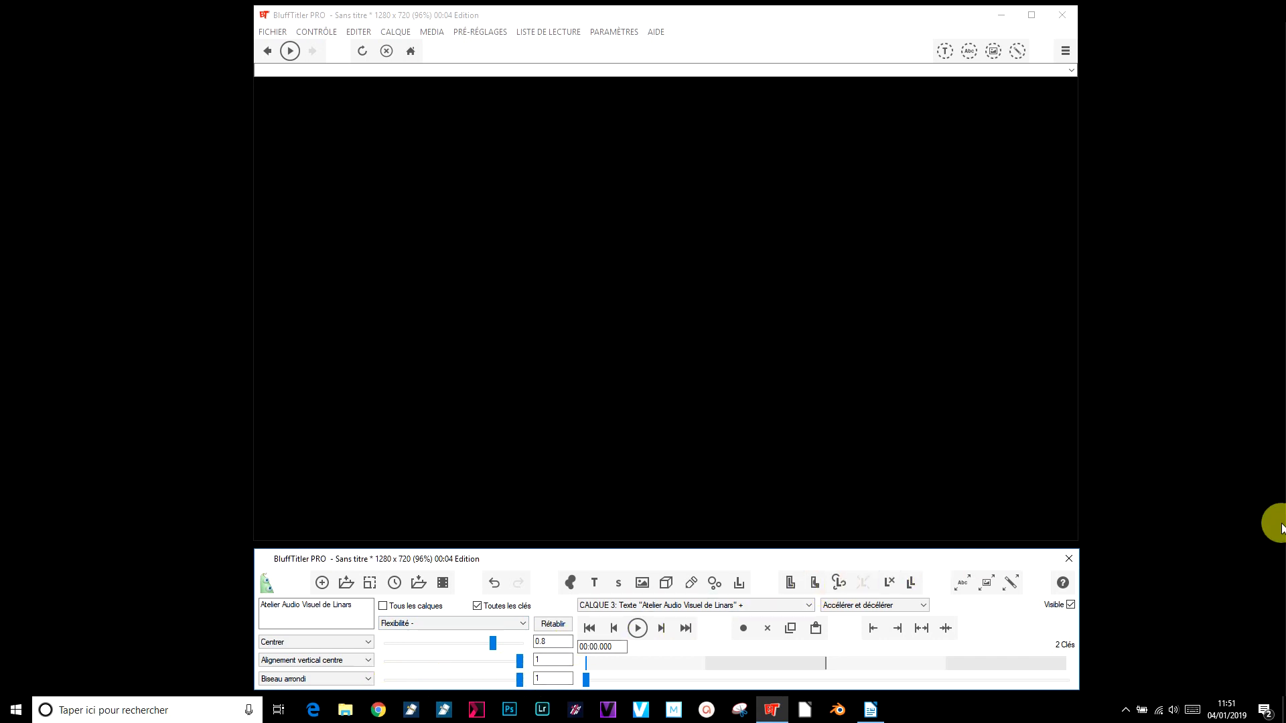
Set the second Position du texte value to 200 at the animation's starting key
click(431, 623)
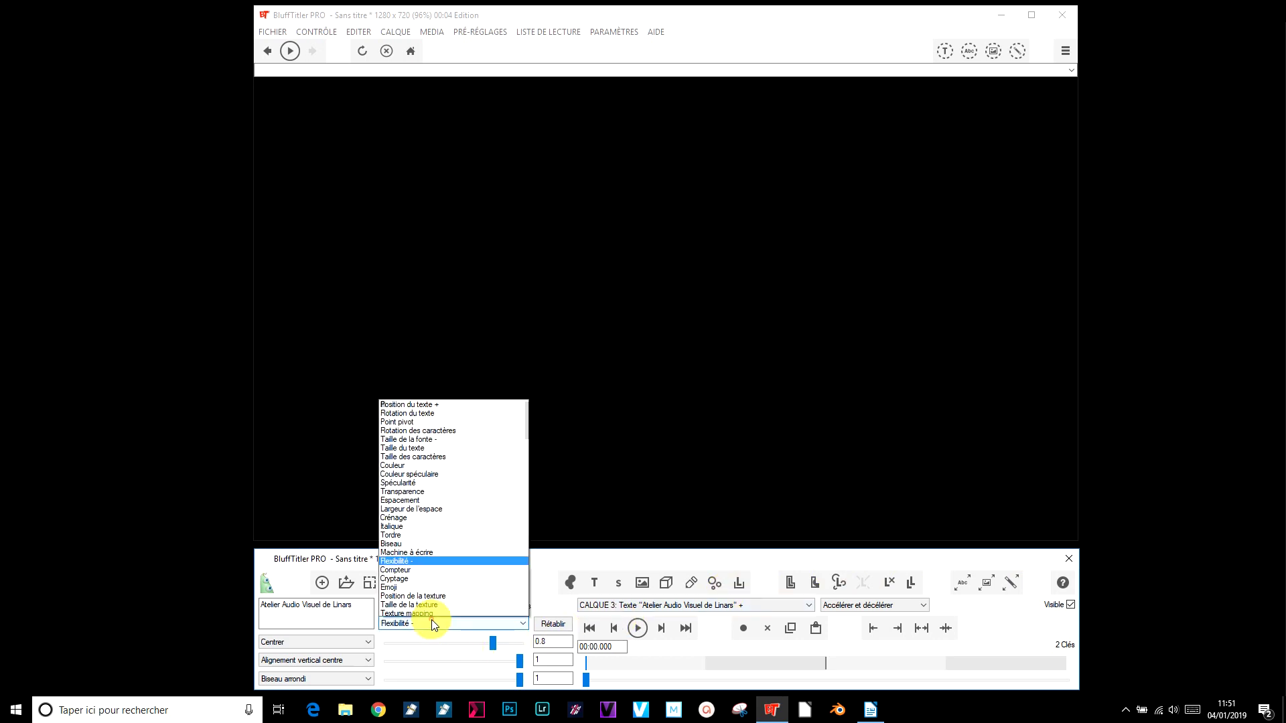
click(440, 367)
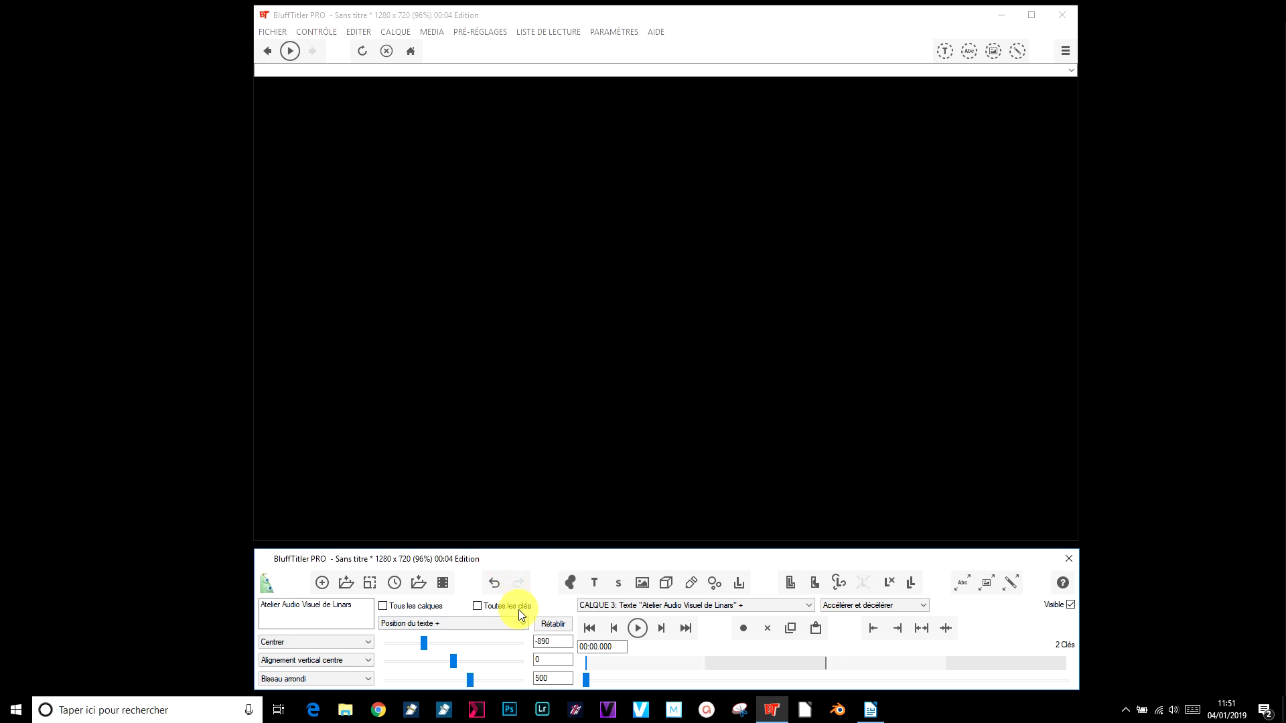
double_click(542, 659)
text(200)
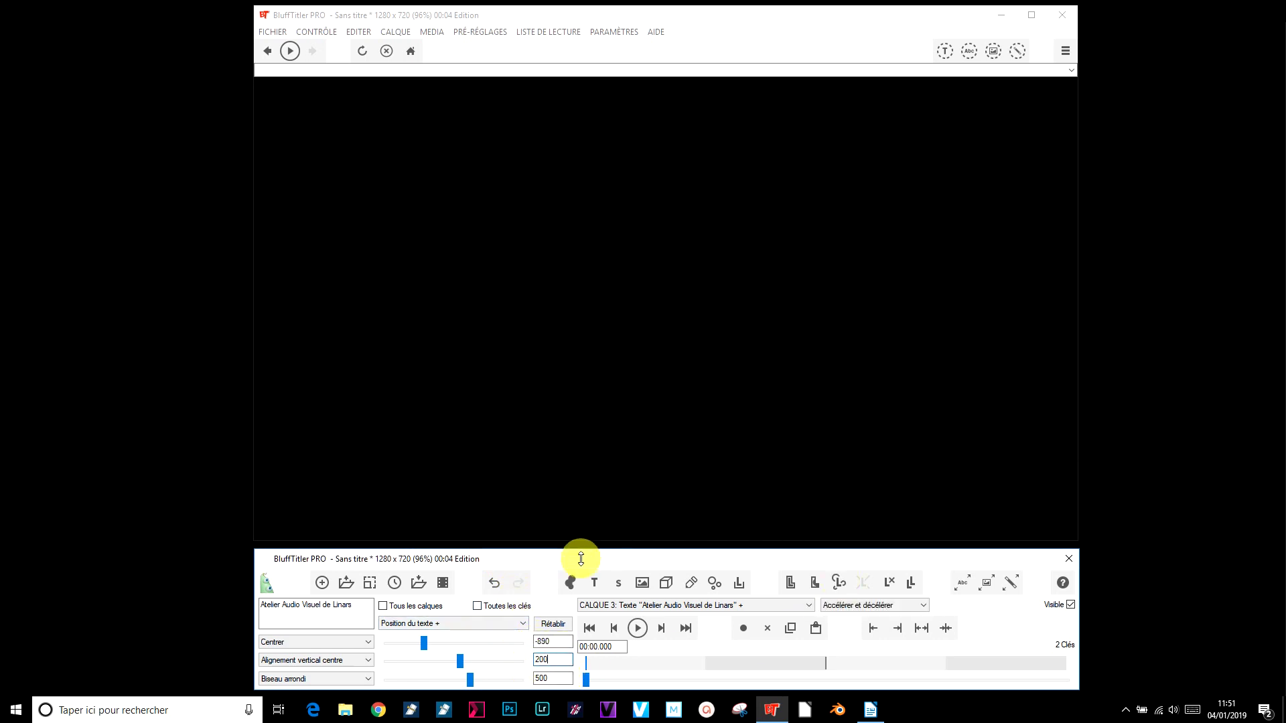
At 2 seconds, set the text rotation to 360, -360 and 360, and play the animation from the start
click(470, 623)
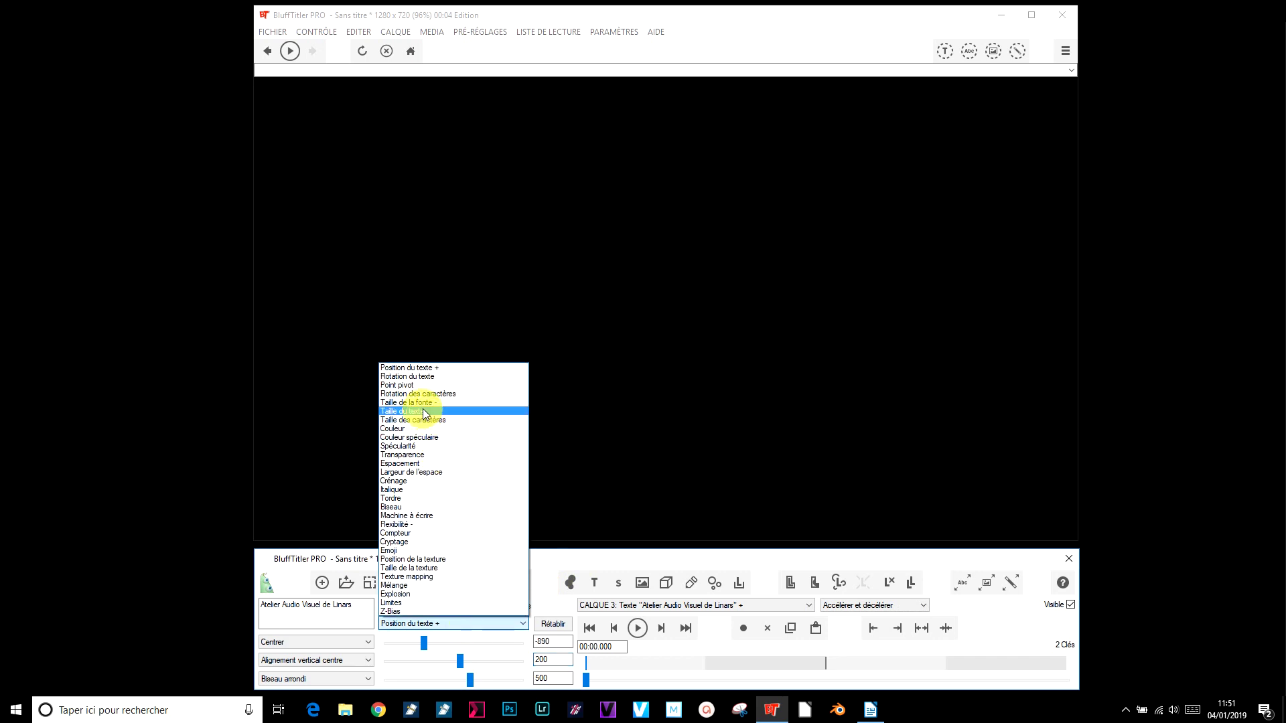
click(416, 376)
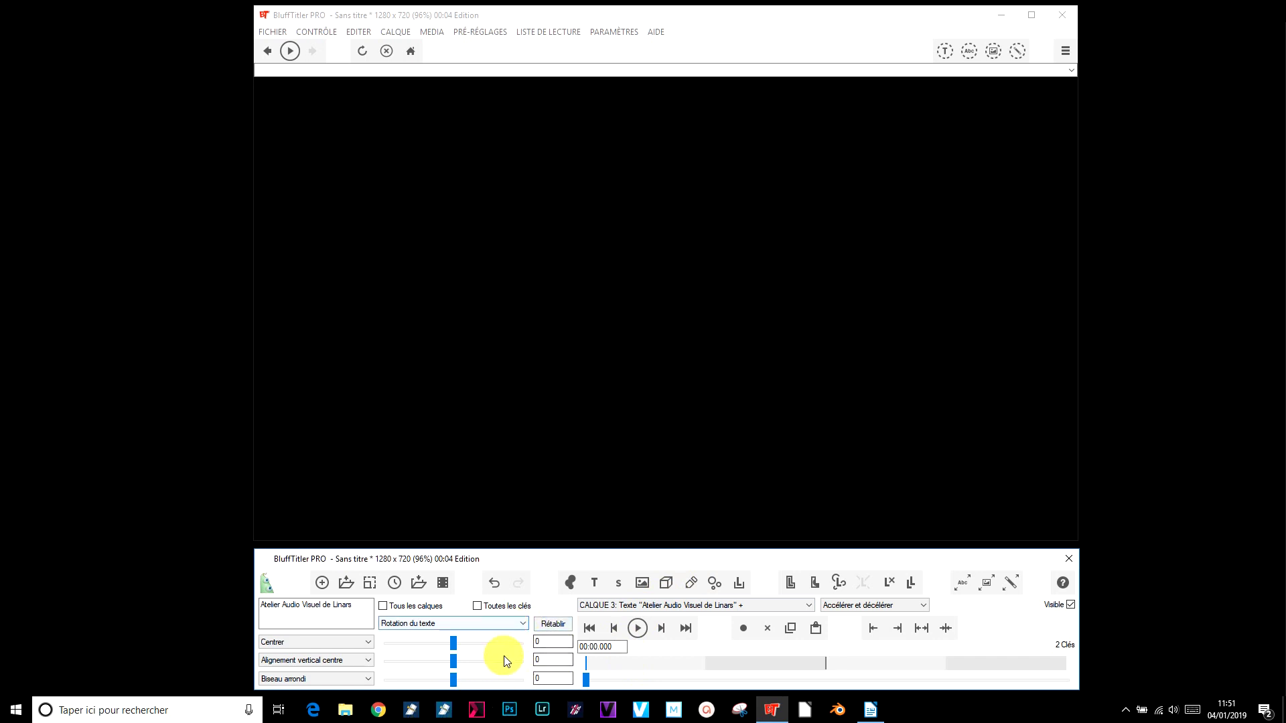
click(664, 630)
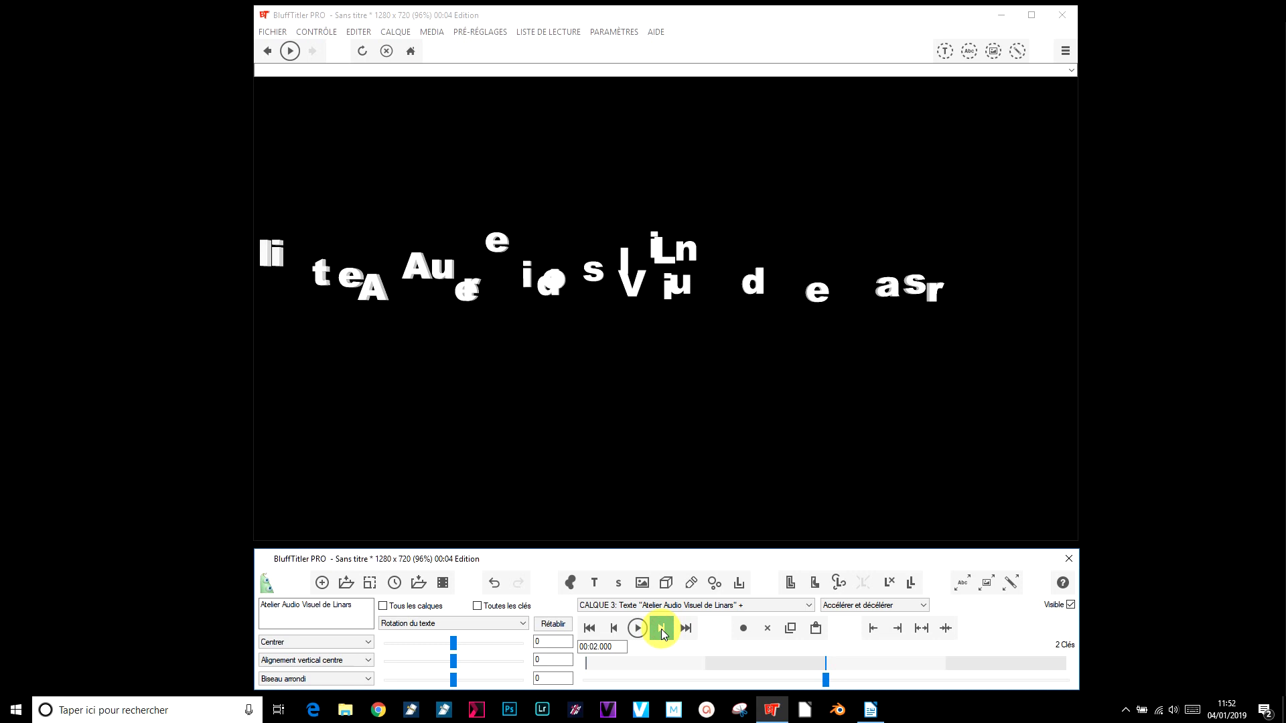
drag(453, 643, 544, 648)
drag(453, 665, 369, 667)
drag(451, 678, 523, 673)
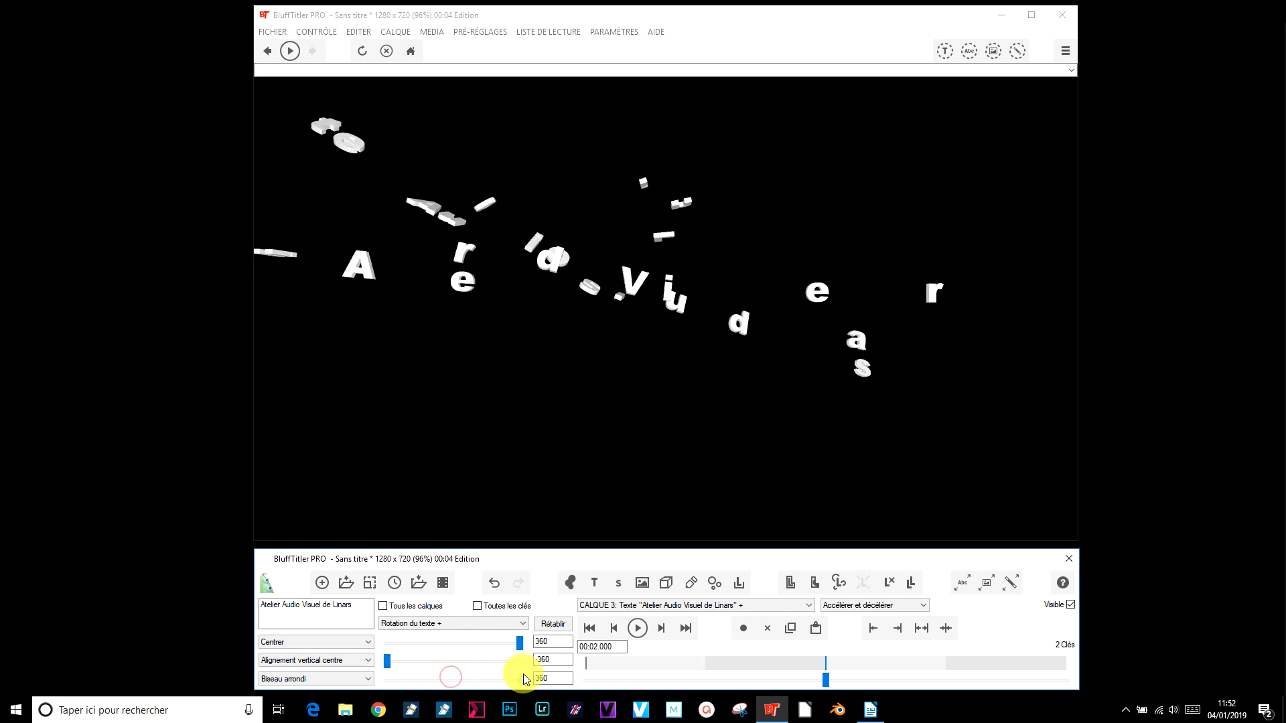
click(590, 630)
click(636, 630)
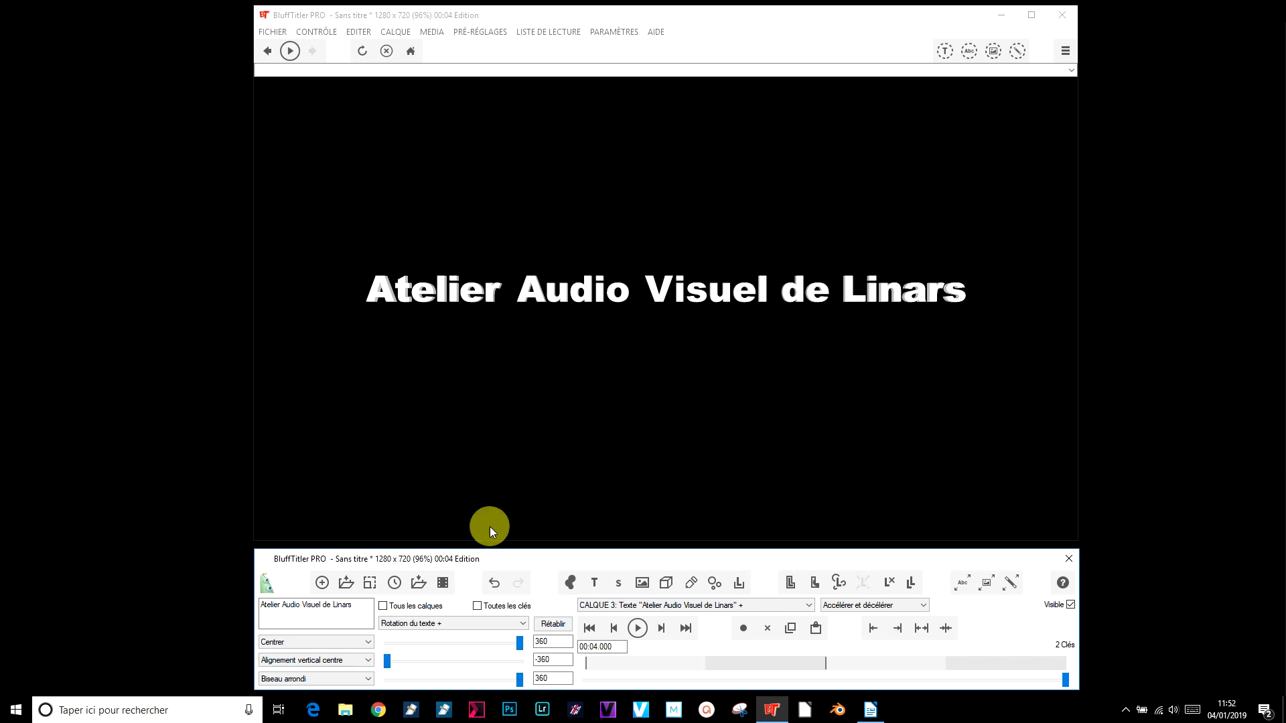
Create another new show, discarding the changes to the rotating-text animation
click(325, 585)
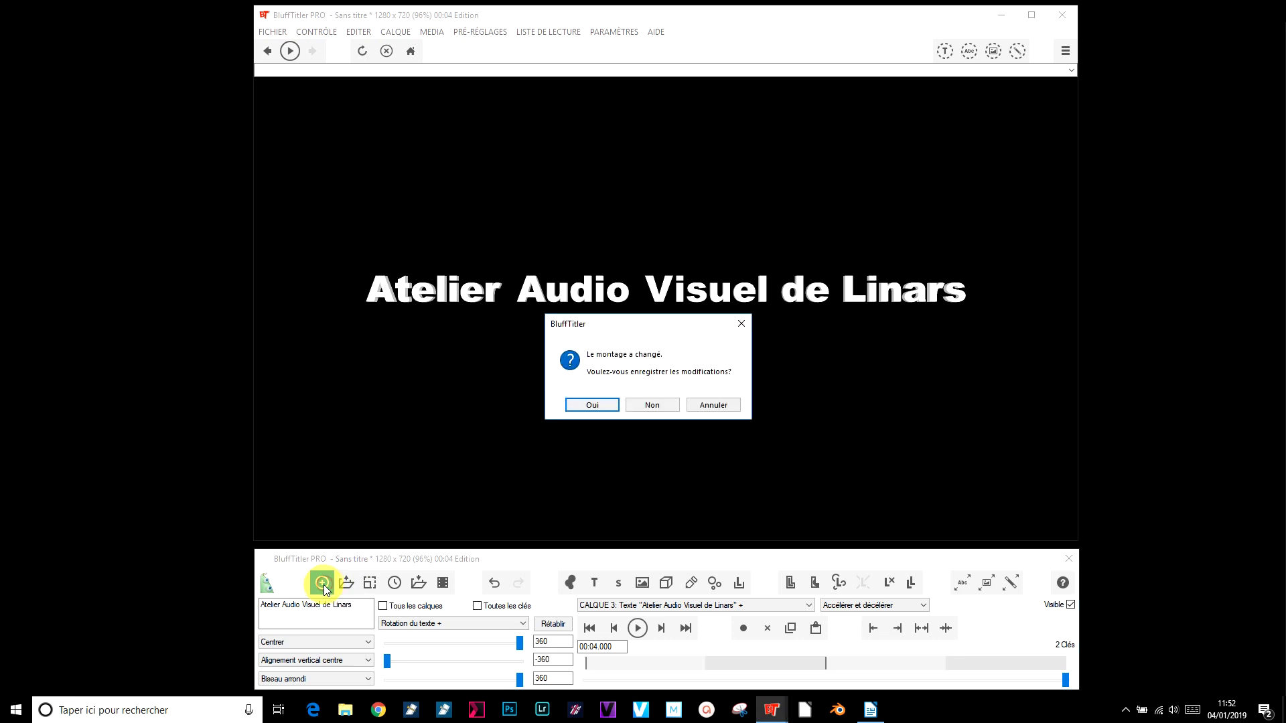
click(652, 405)
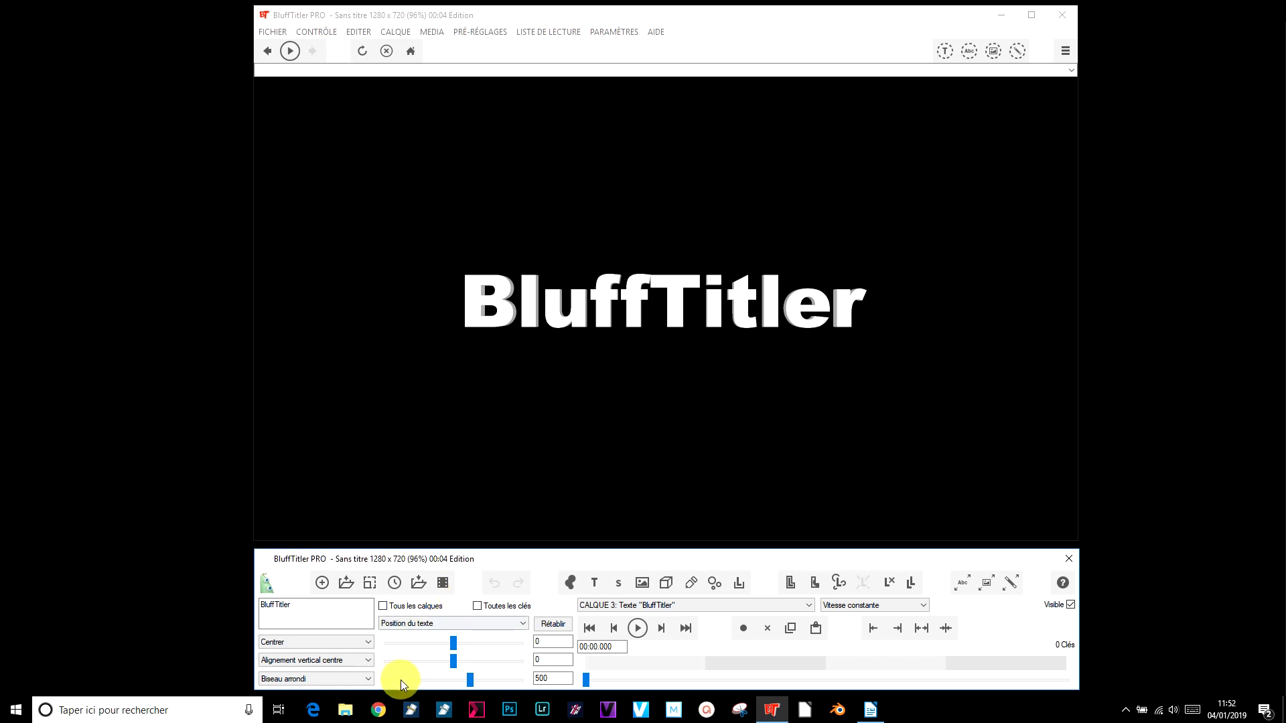
Set the third Position du texte value to 320 at the start of the animation to enlarge the title
double_click(546, 678)
text(32)
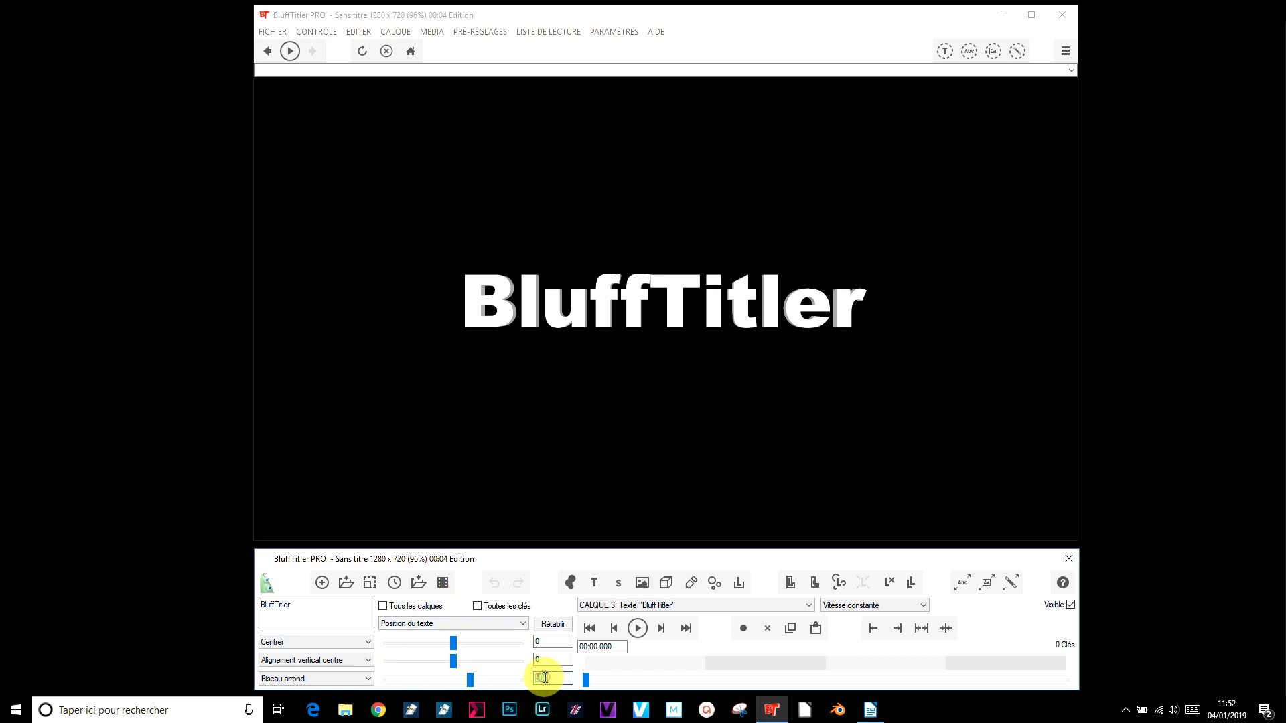
key(Return)
text(0)
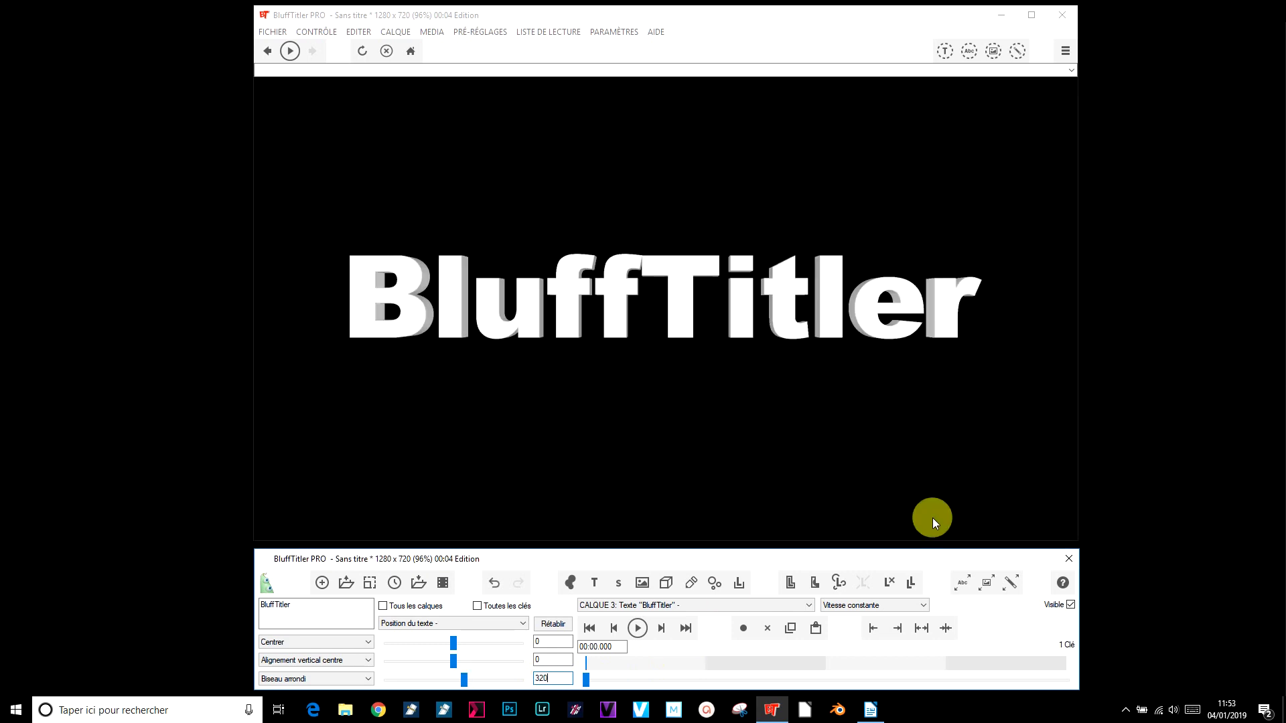
At 1 second, set the title's Couleur to red with values 255, 0 and 0
click(639, 668)
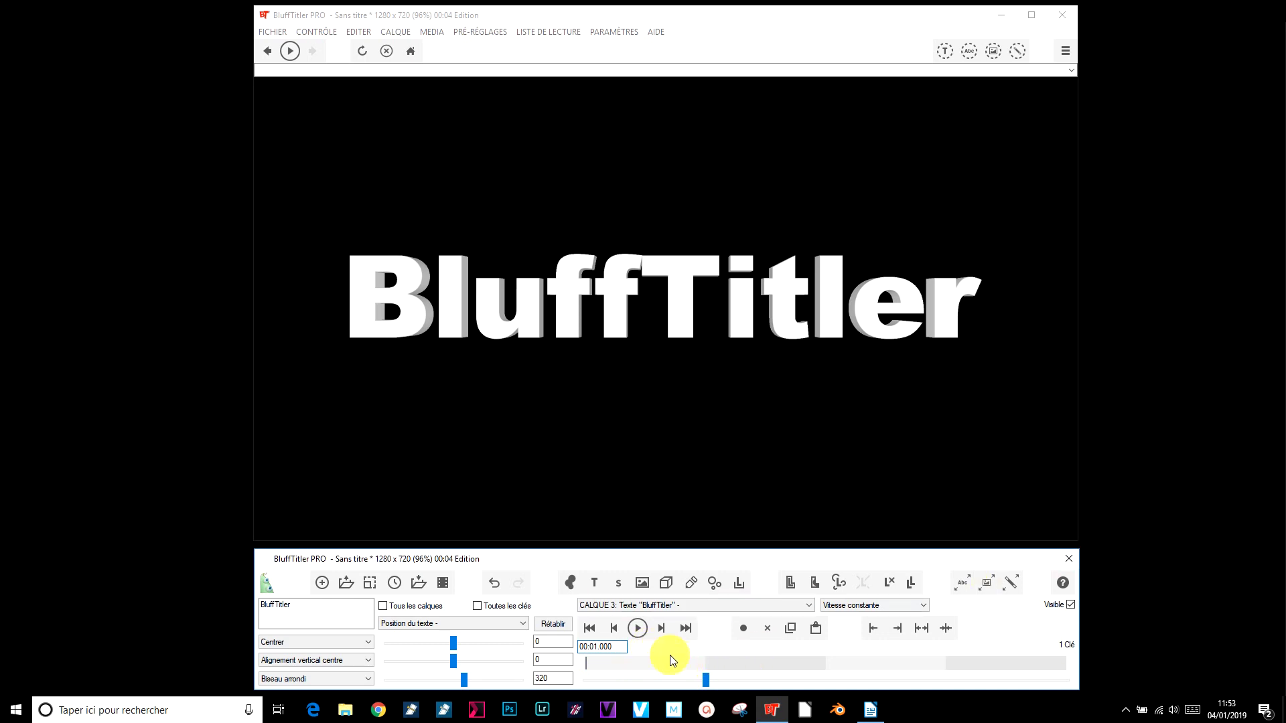
click(415, 622)
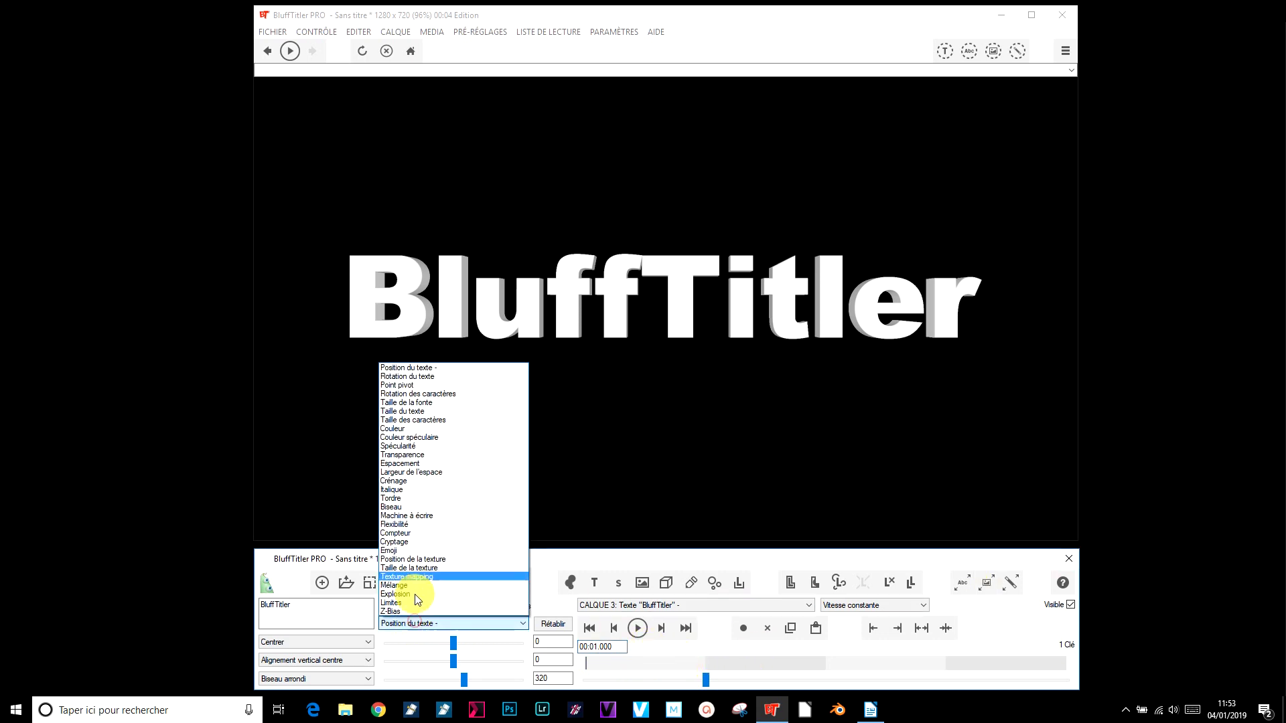
click(416, 427)
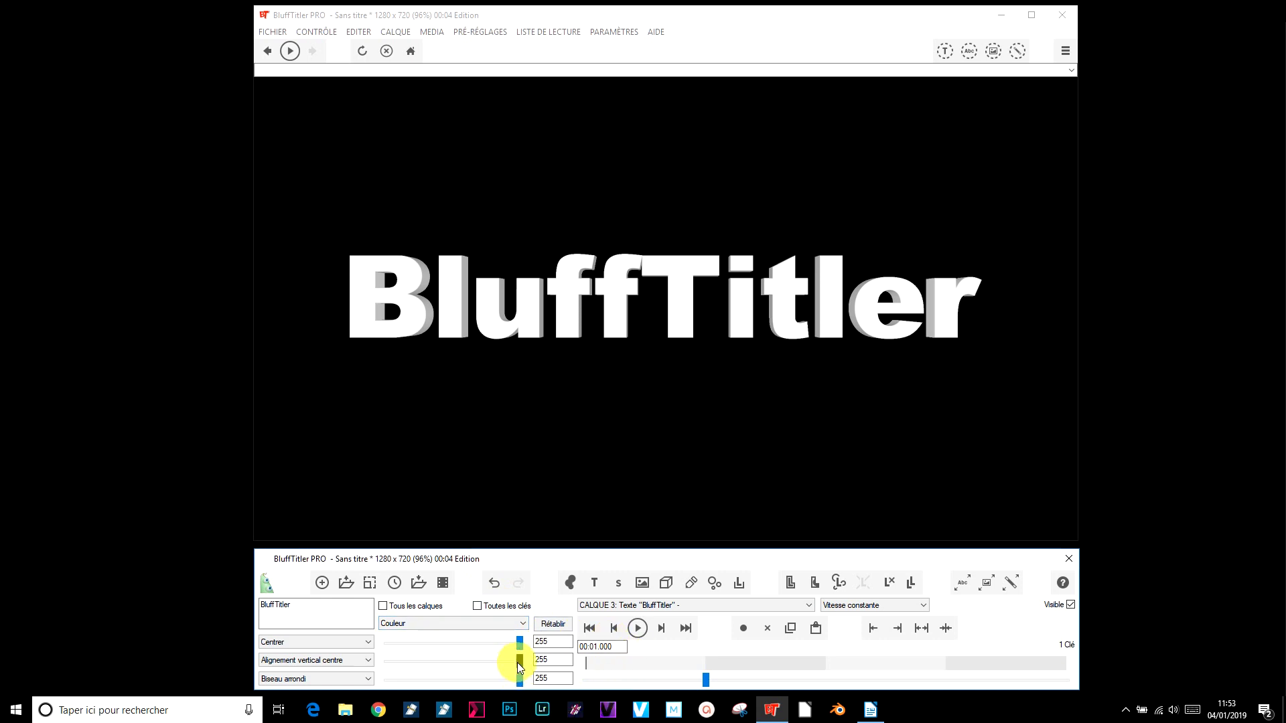
drag(520, 660, 351, 662)
drag(519, 681, 360, 683)
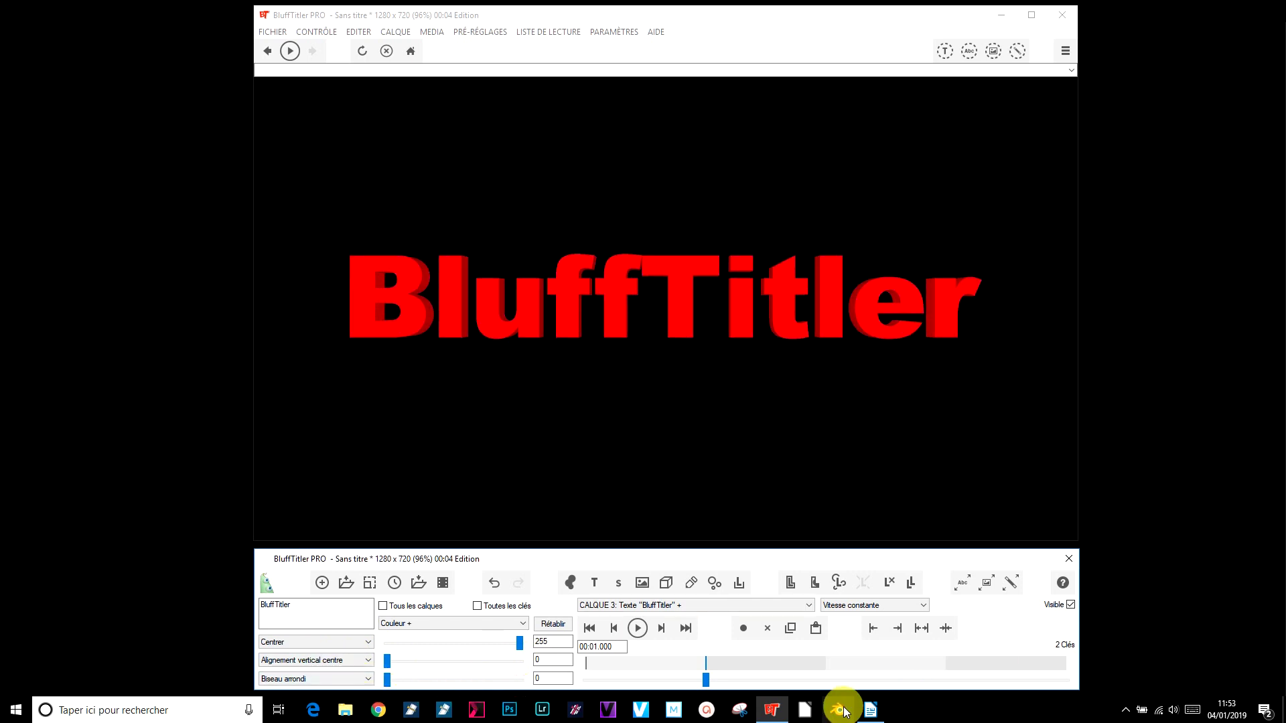
At 2 seconds, set the title's Couleur to yellow with values 255, 255 and 0
click(589, 647)
key(Delete)
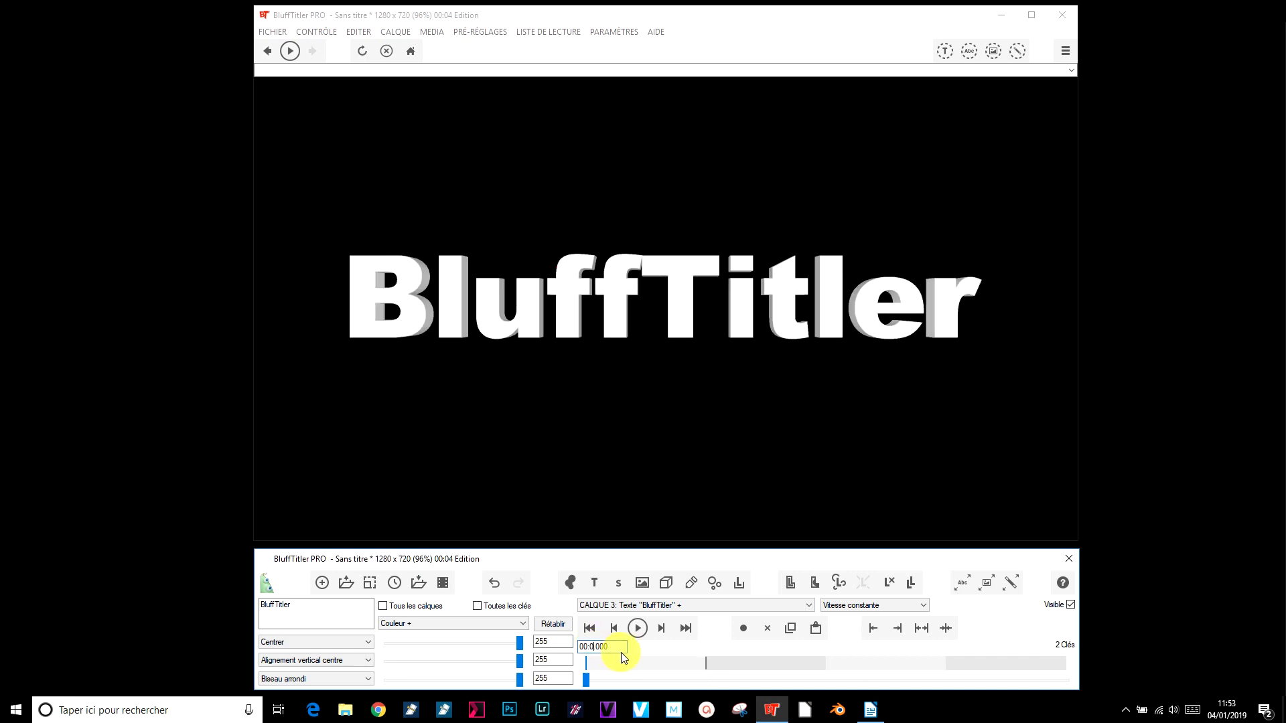
text(2)
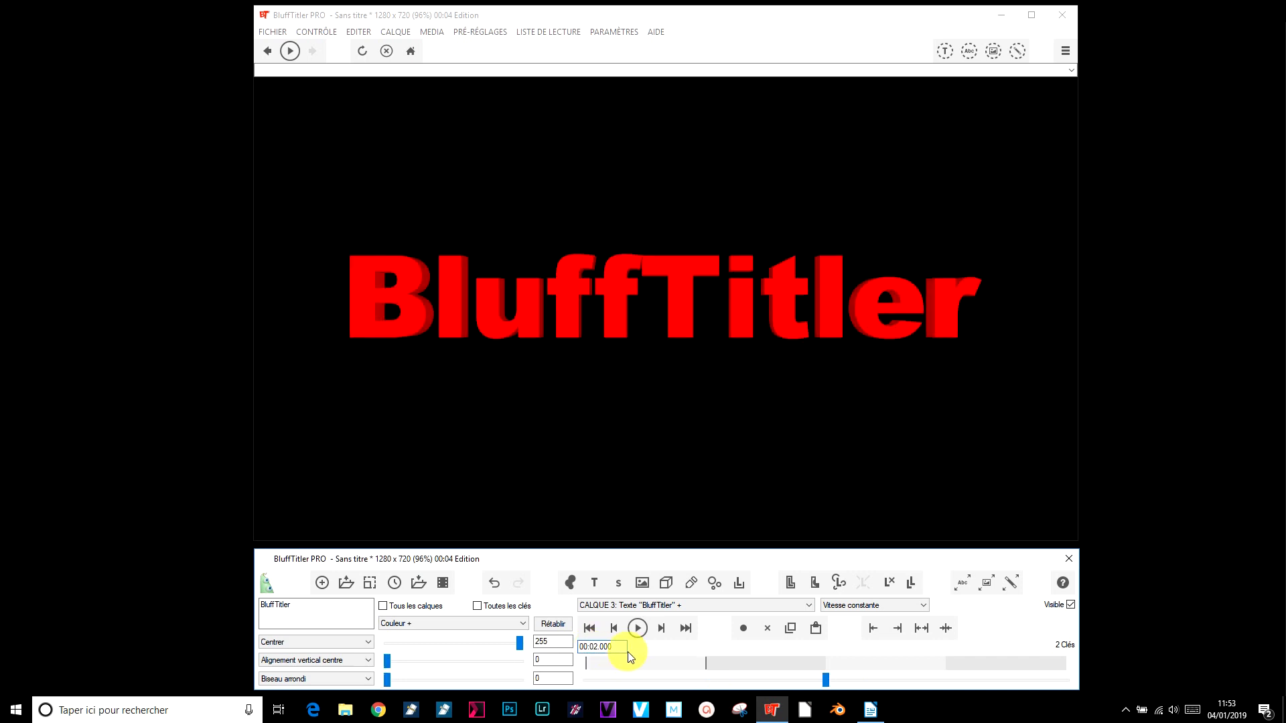
drag(446, 715, 406, 716)
drag(386, 662, 547, 662)
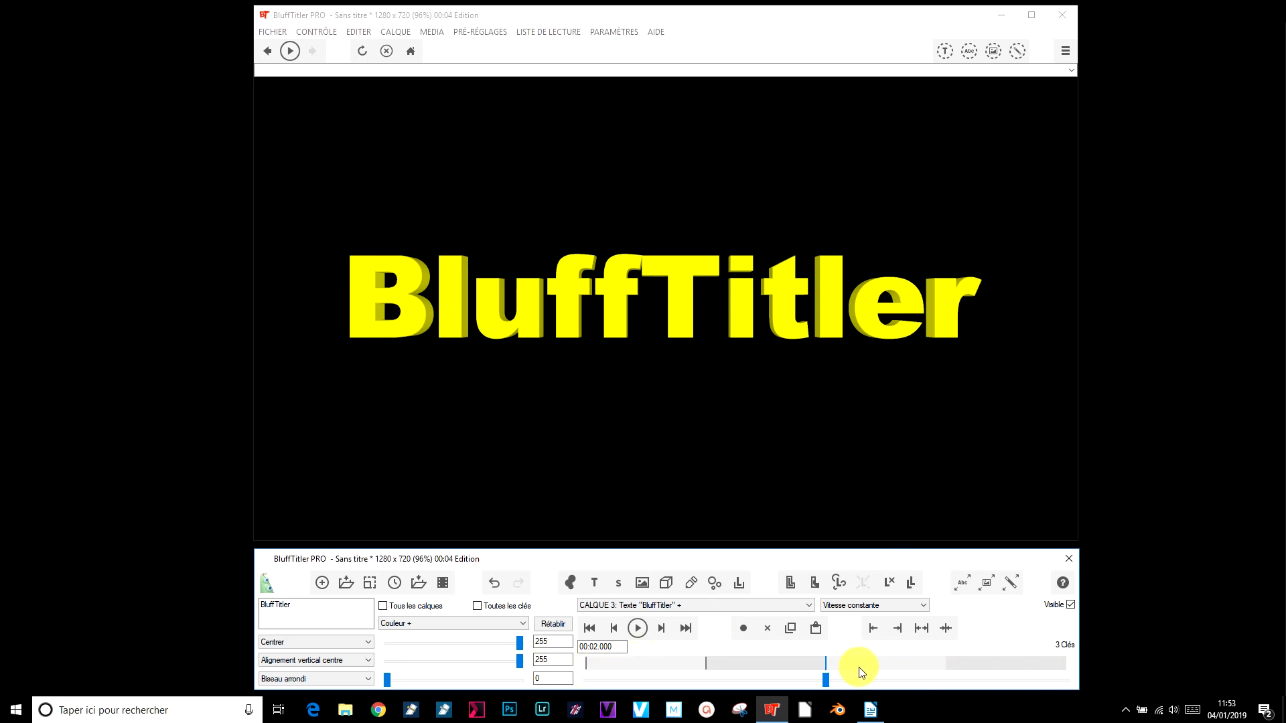
At 3 seconds, set the title's Couleur to green with values 0, 255 and 0
click(594, 650)
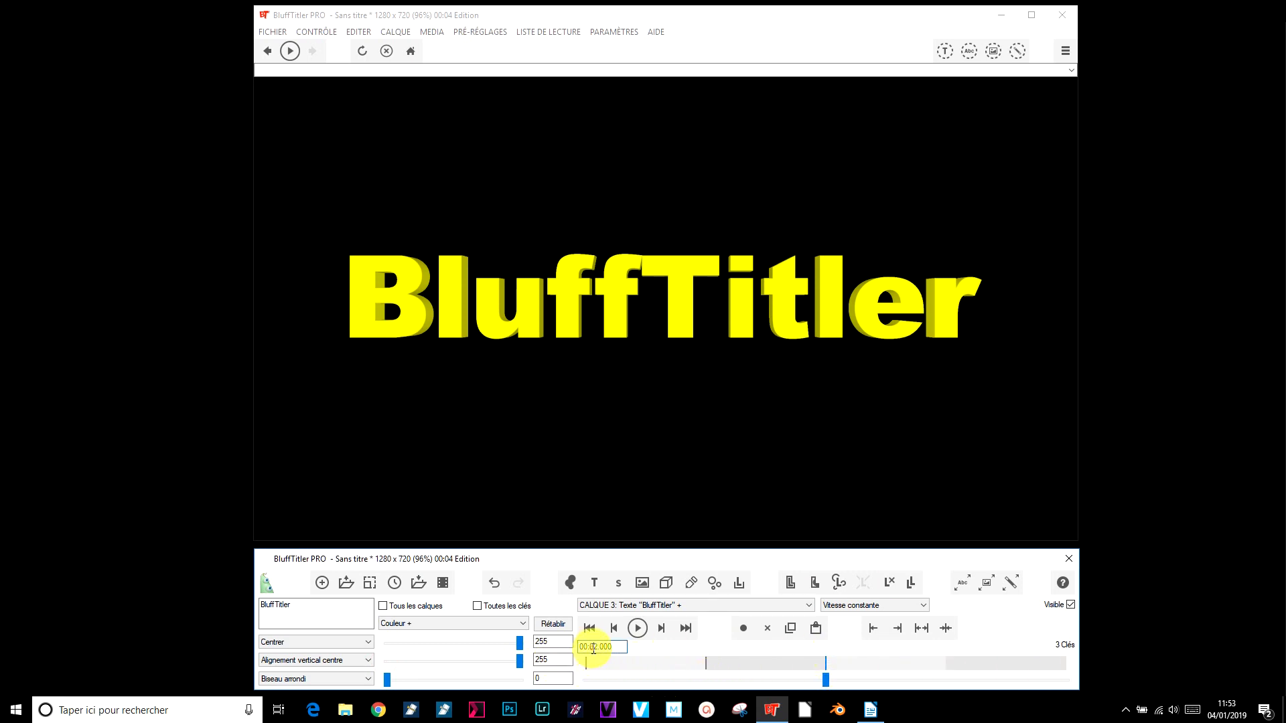
key(BackSpace)
text(3)
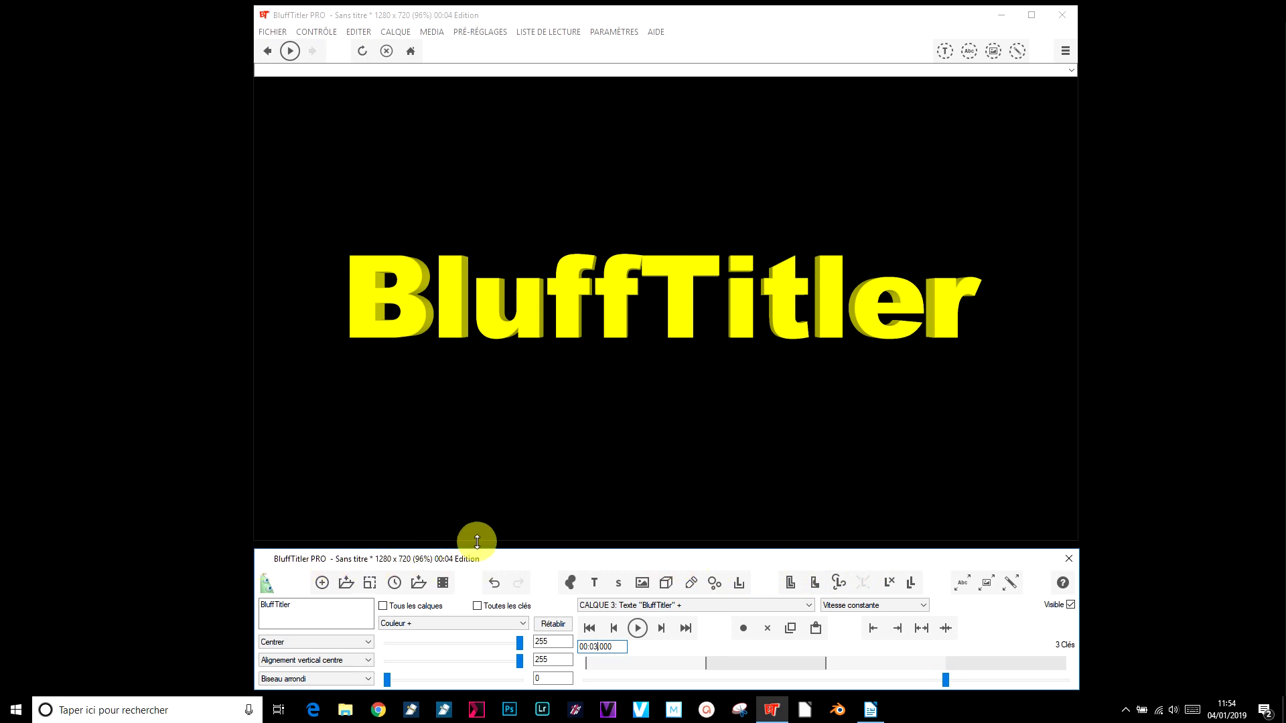
drag(520, 645, 276, 652)
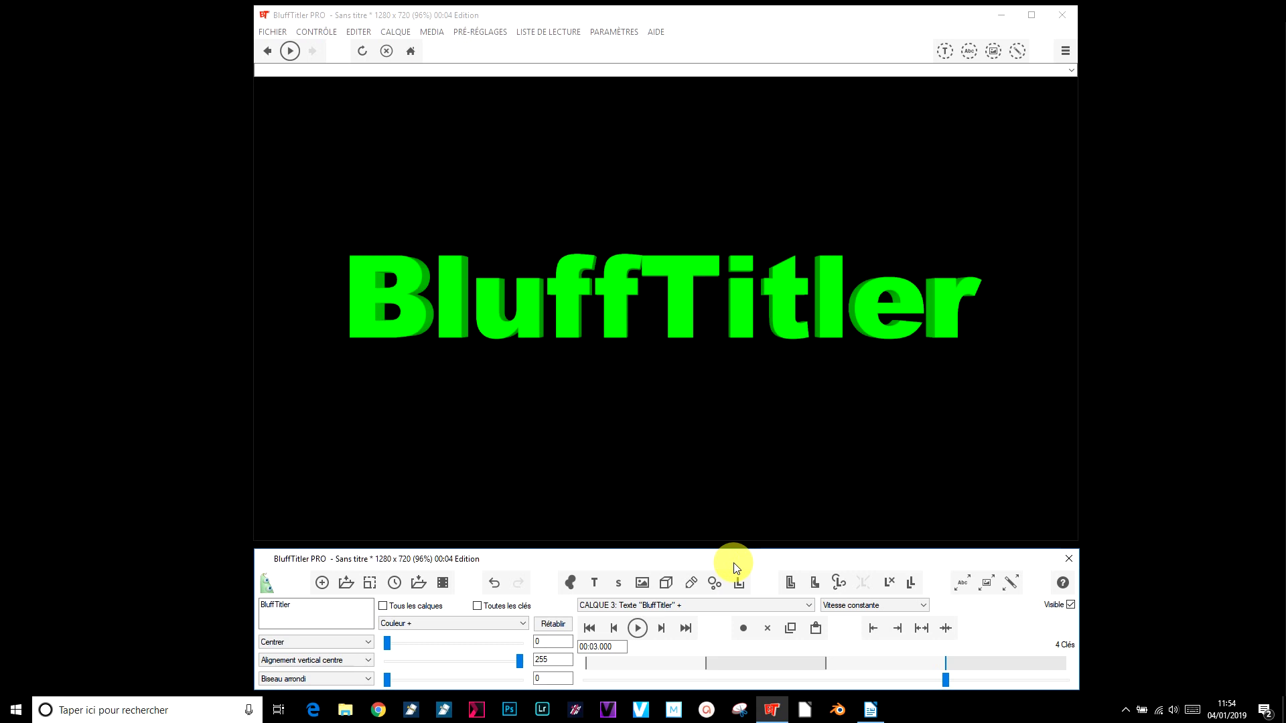
At the 4-second end, set the title's Couleur to blue with values 0, 0 and 255, and play the animation
click(686, 629)
mouse_move(520, 663)
mouse_down()
mouse_move(387, 663)
mouse_move(519, 681)
mouse_up()
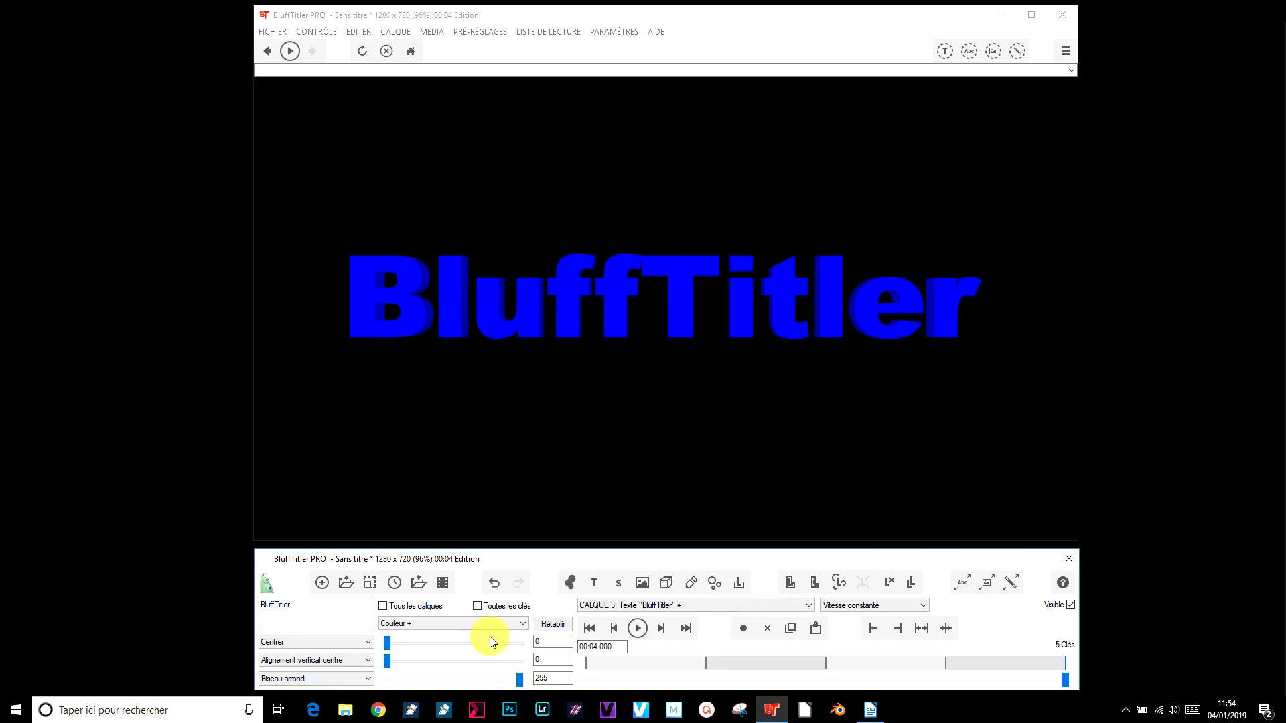
click(638, 628)
Set the first Flexibilité value to 4 for all keys and play the letter-by-letter colour animation
click(418, 628)
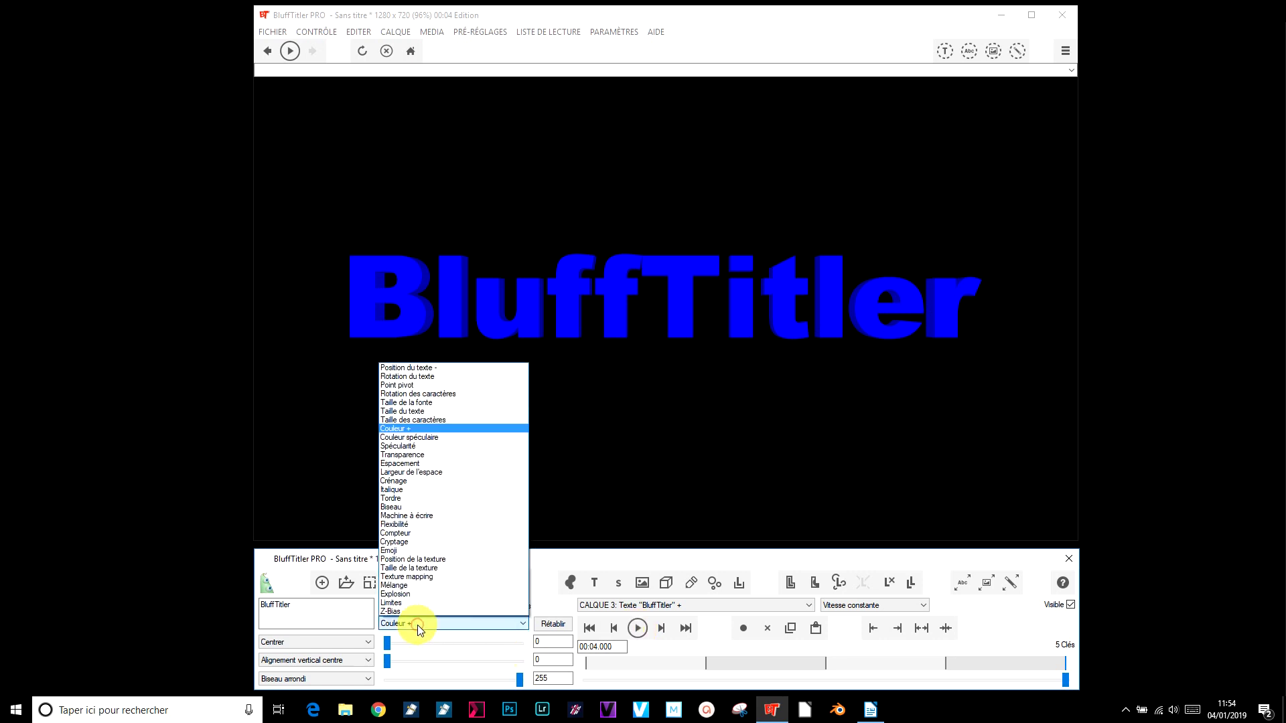
click(394, 525)
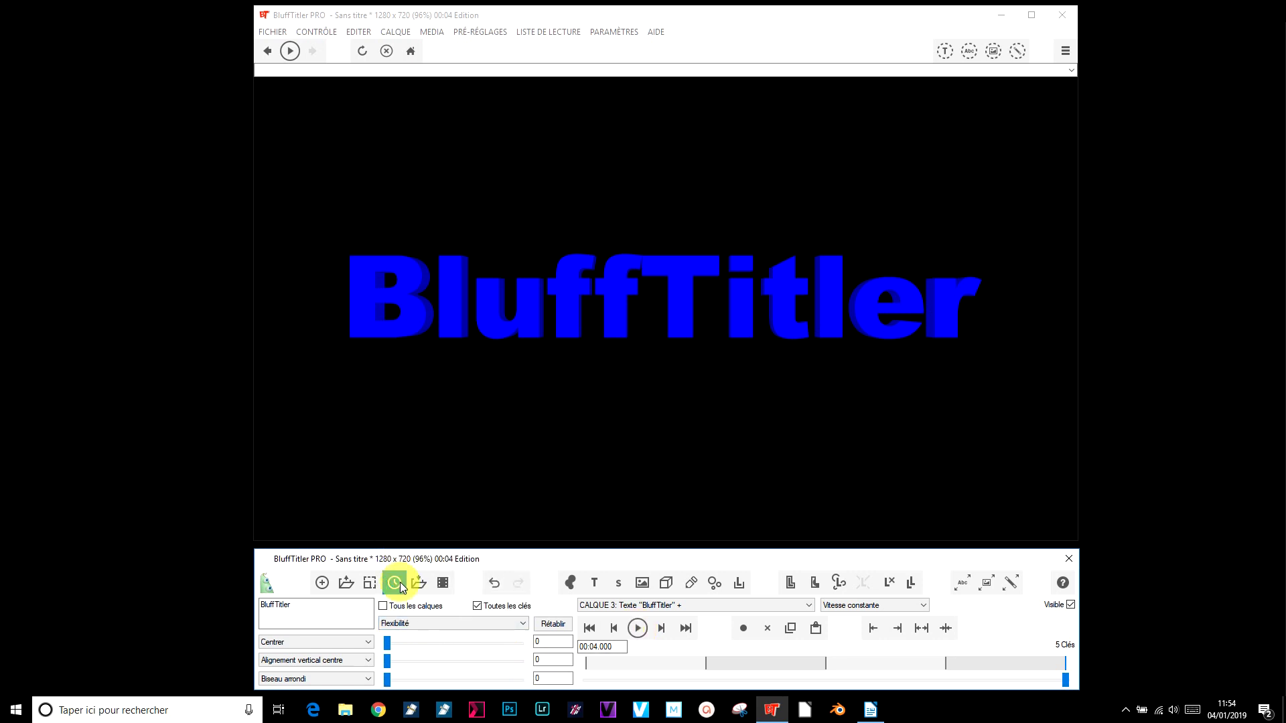
click(547, 641)
text(4)
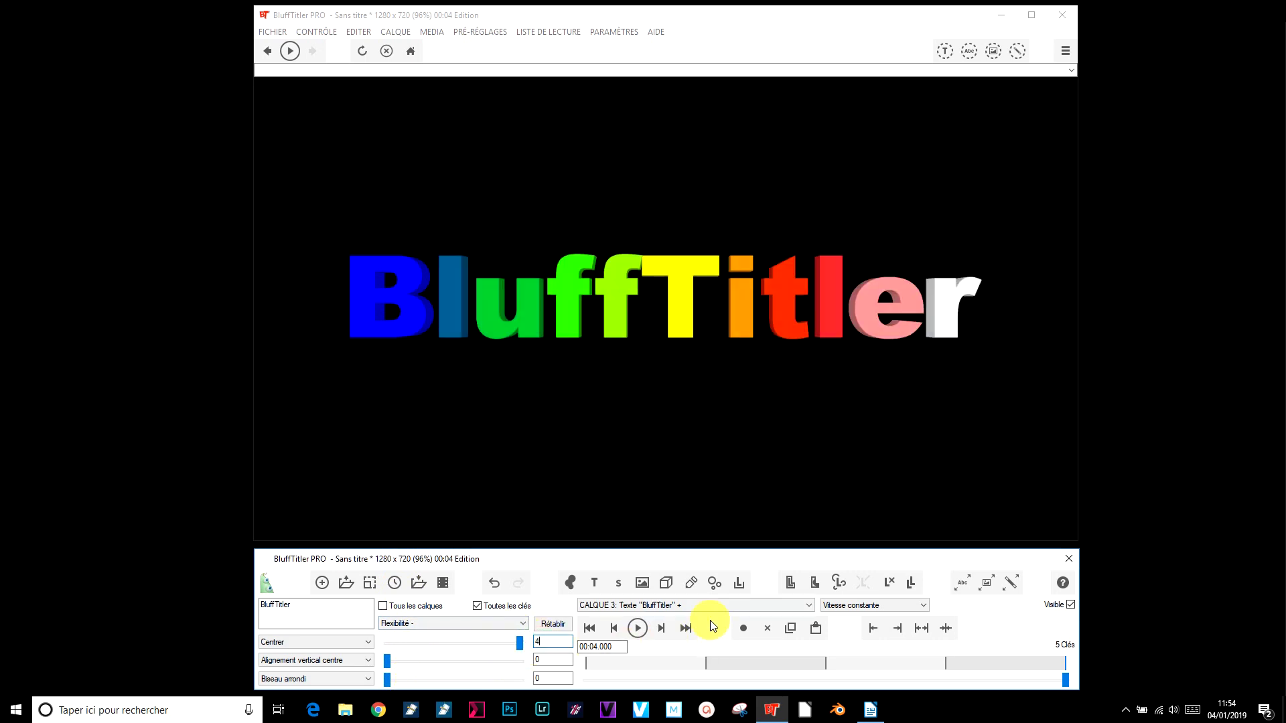
click(637, 627)
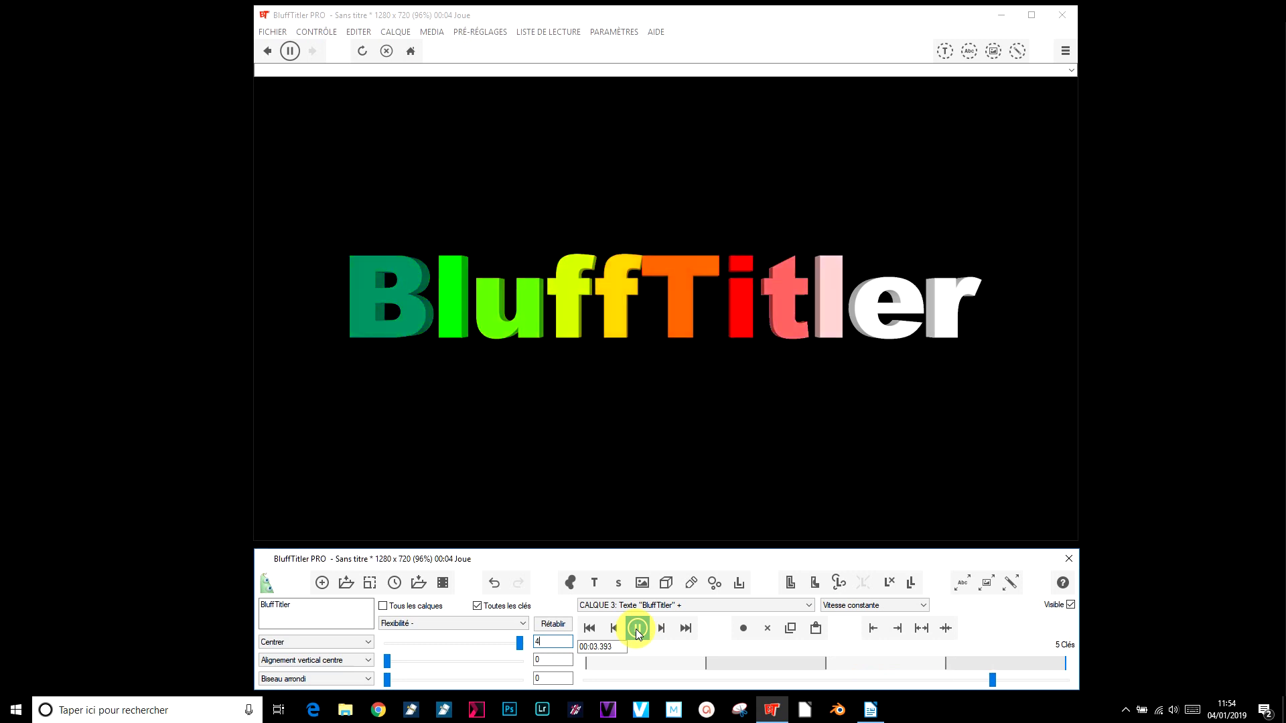
Lengthen the show to 10 seconds by adding time at the end, and play it
click(395, 585)
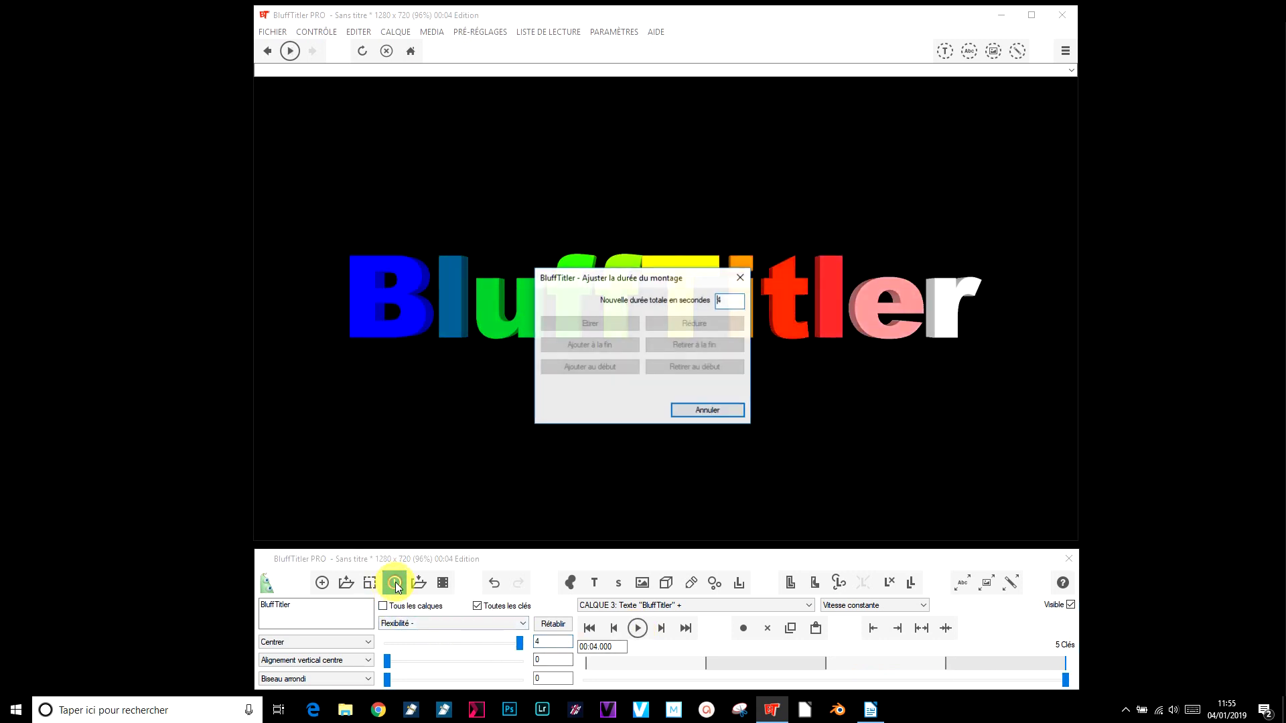
text(10)
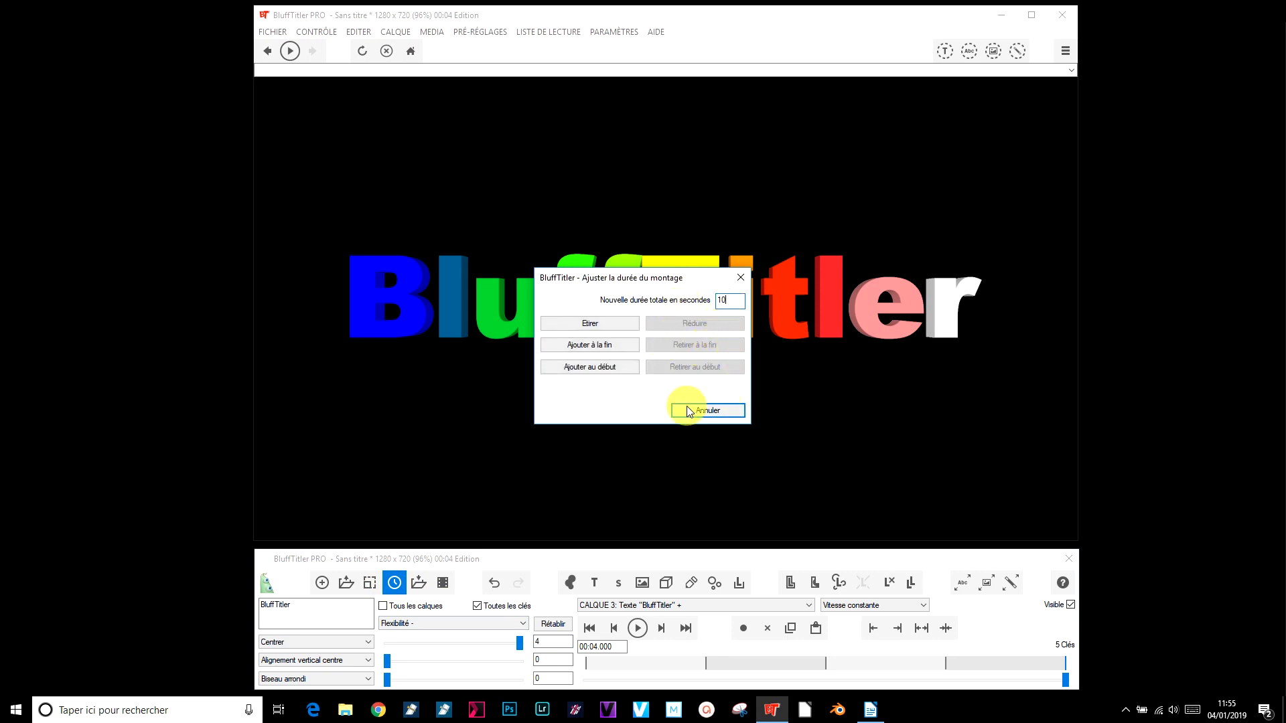
click(591, 347)
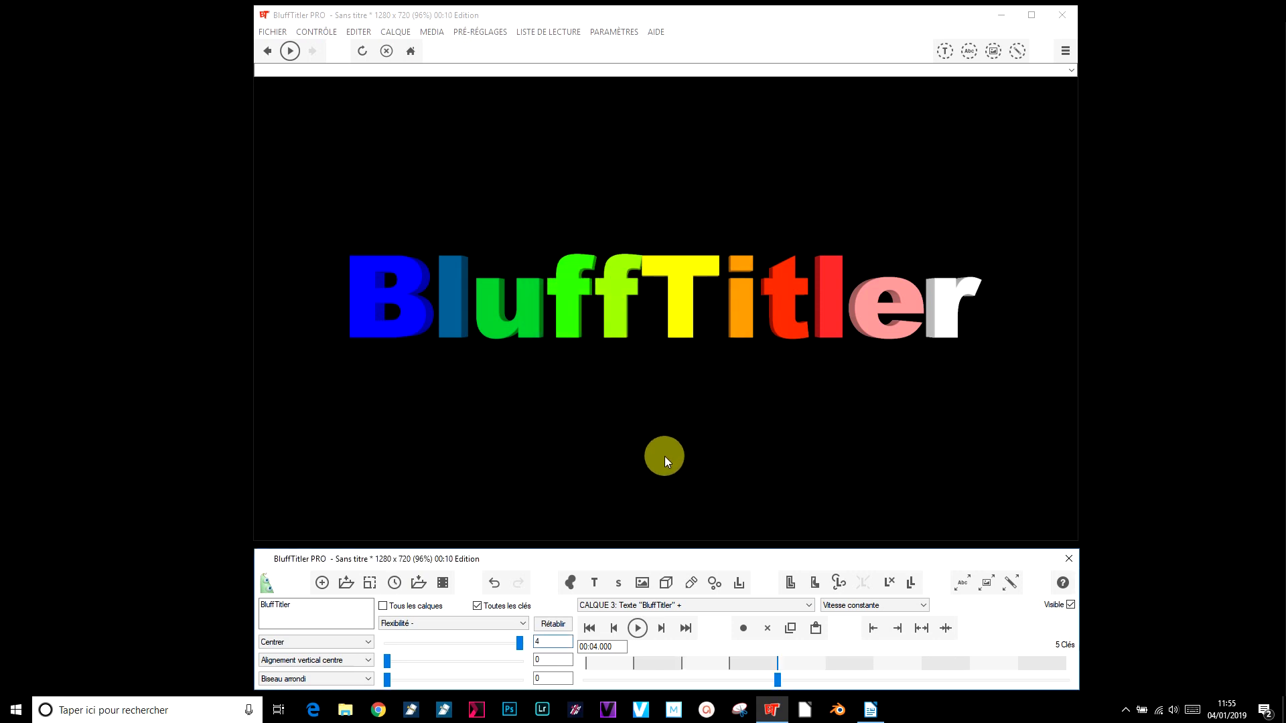
click(636, 629)
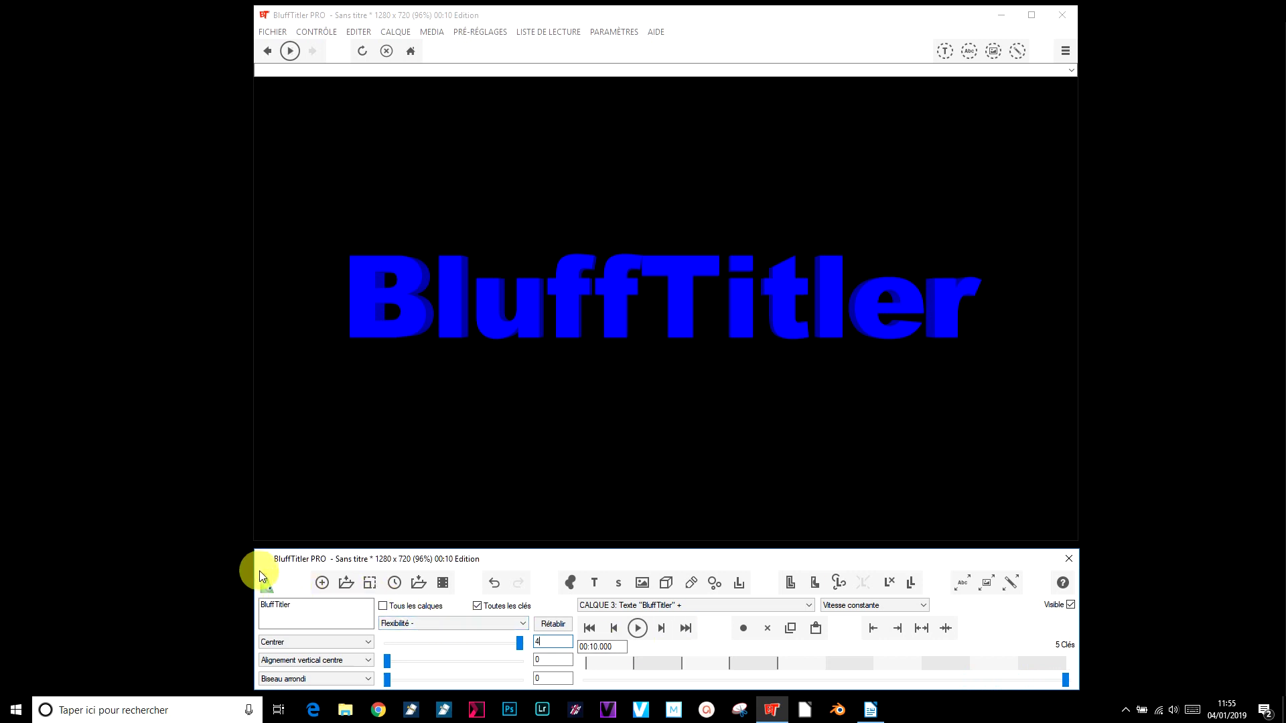
Create a new show, discarding the colour animation, and stretch its total duration to 10 seconds
click(322, 583)
click(654, 405)
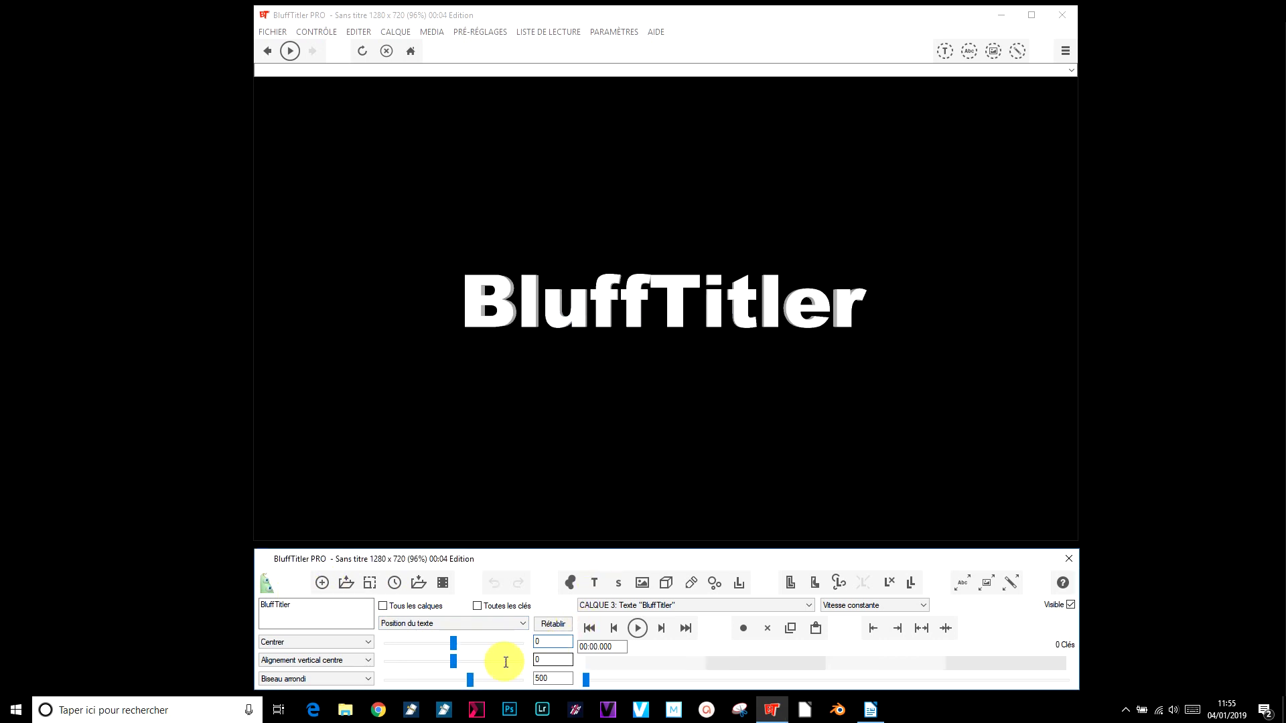
text(10)
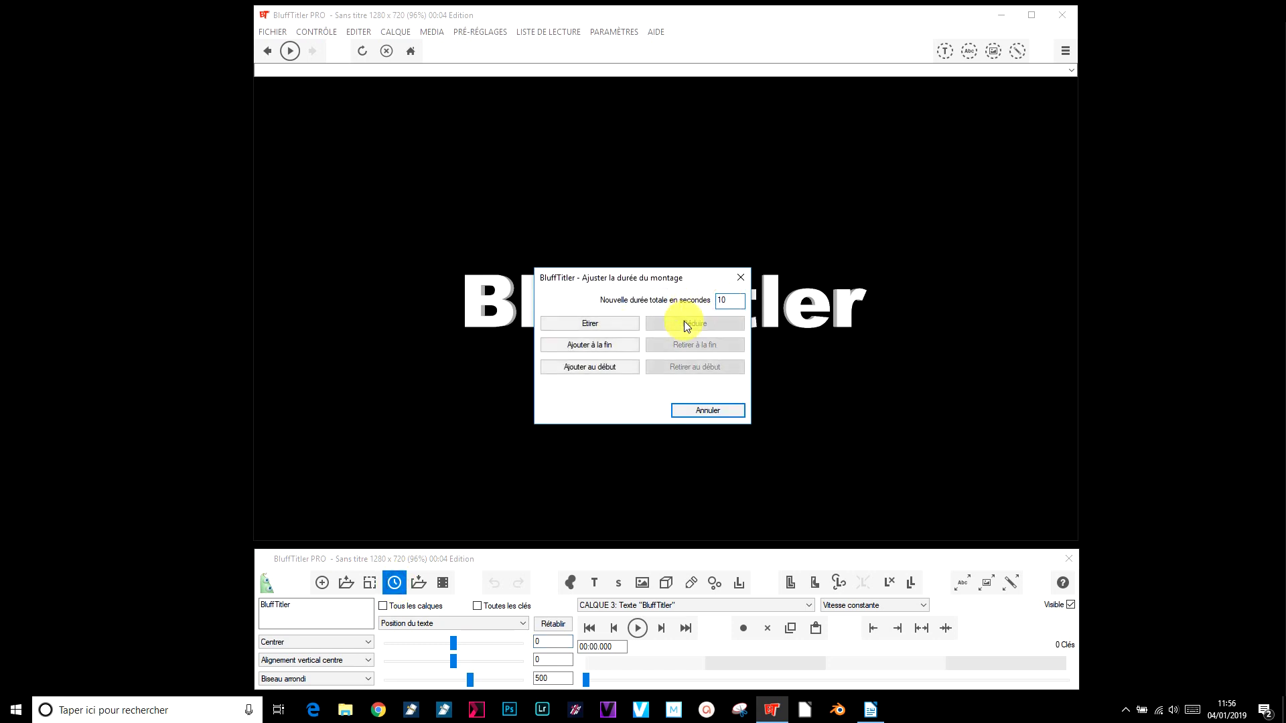
click(588, 321)
Replace the default title text with "Atelier Audio Visuel"
double_click(302, 605)
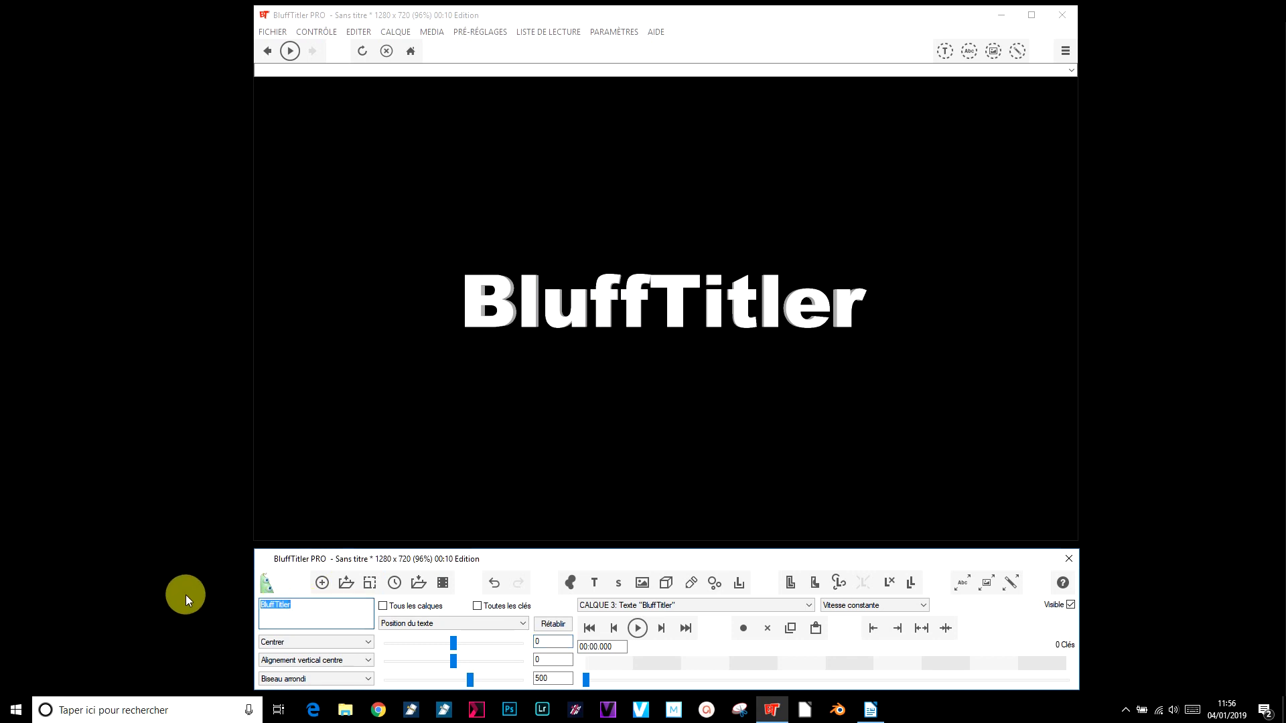
text(A)
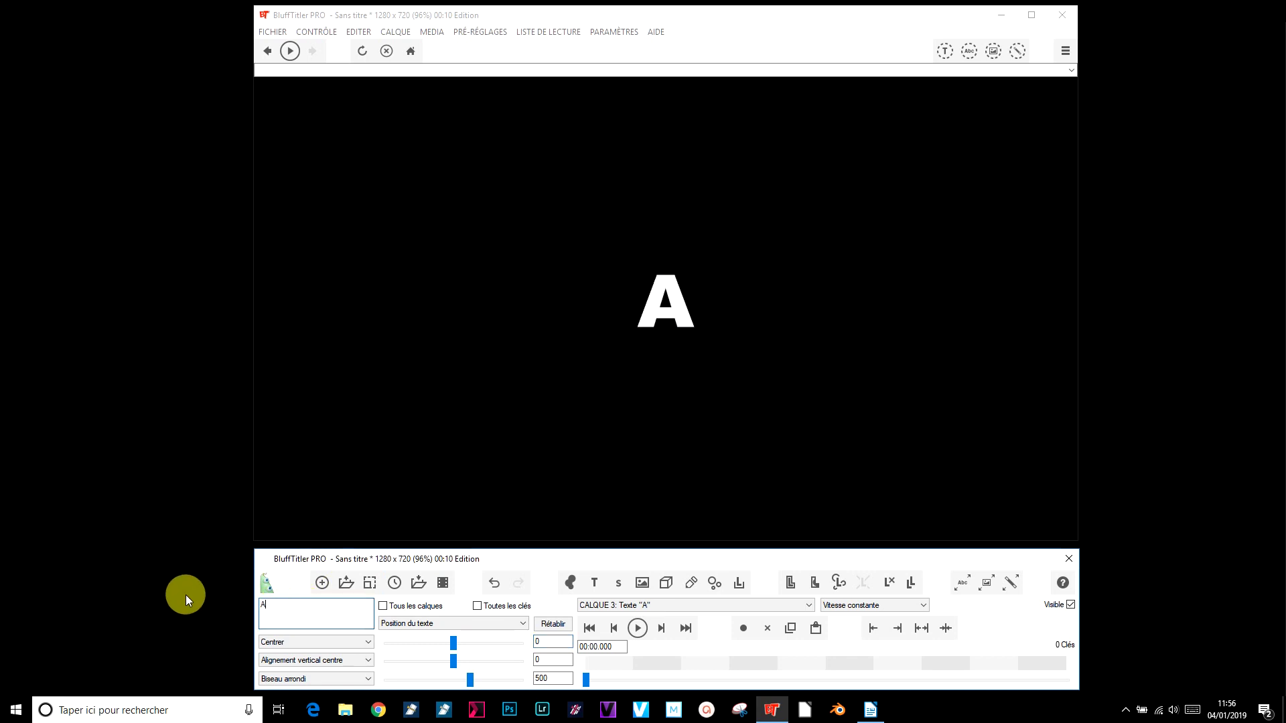
text(telier )
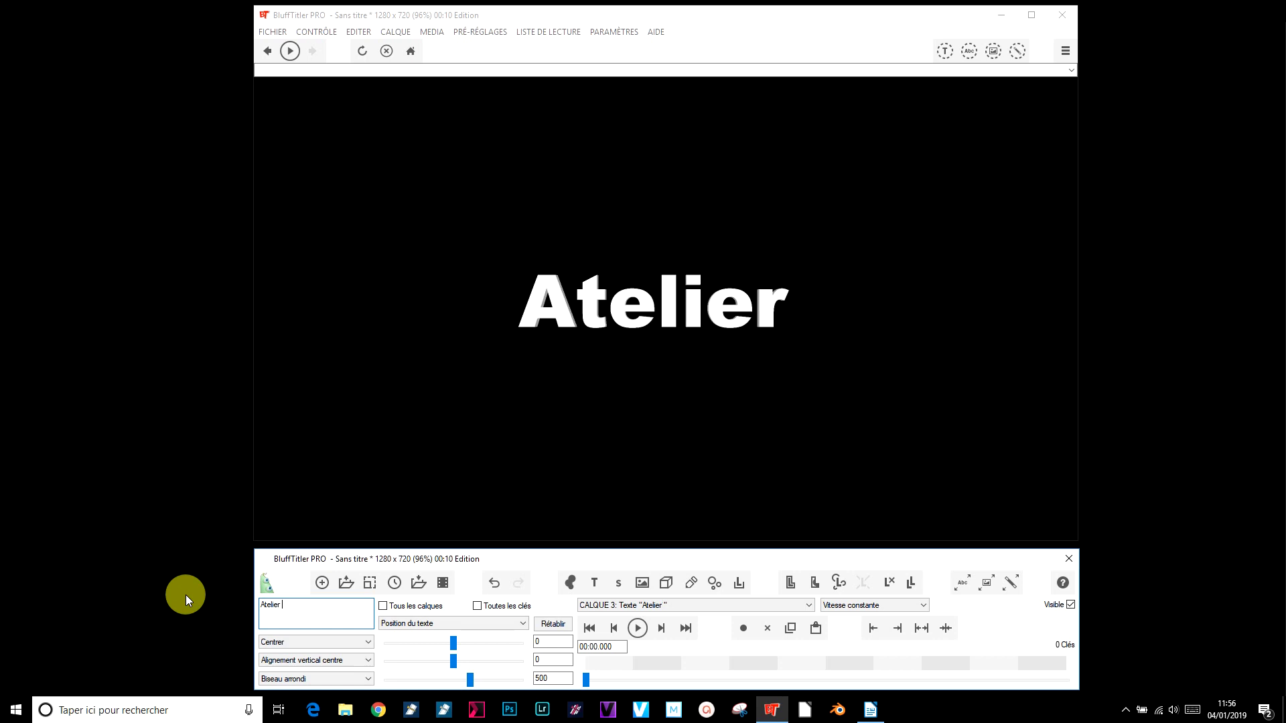
text(Audio Visuel)
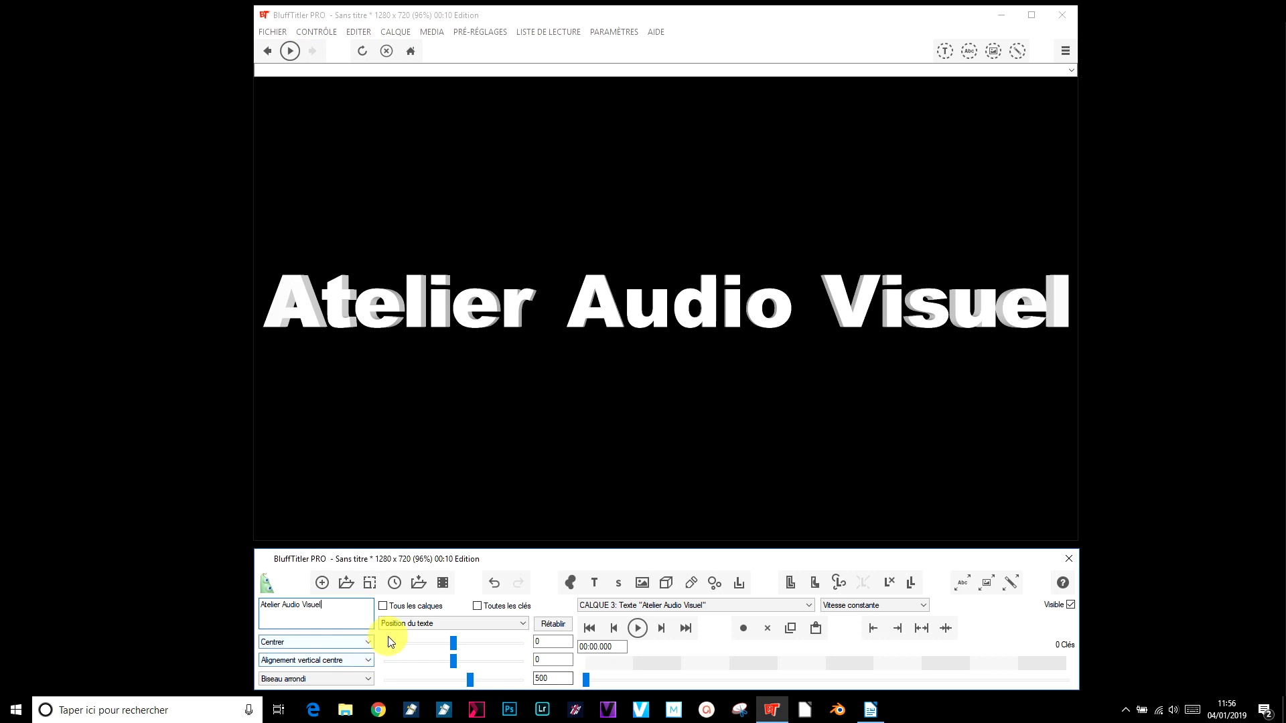
Set the third Rotation du texte value to 20 at the start of the animation to tilt the title
click(413, 624)
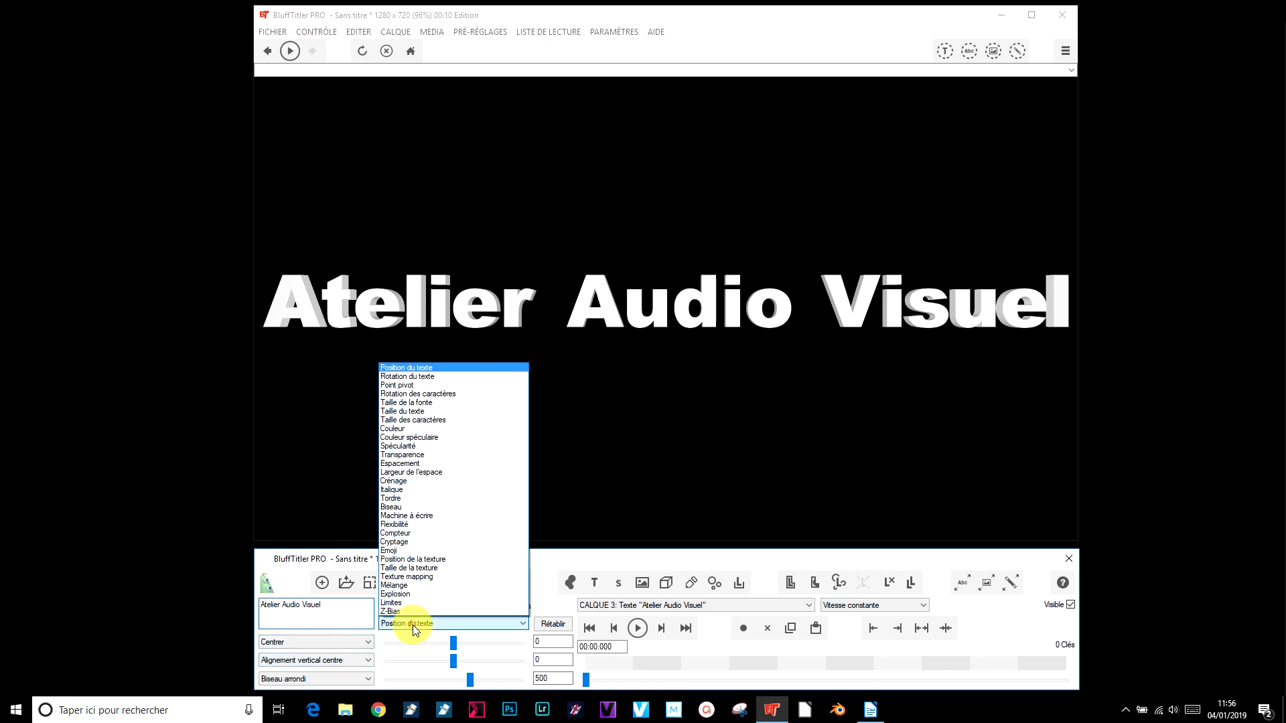
click(408, 377)
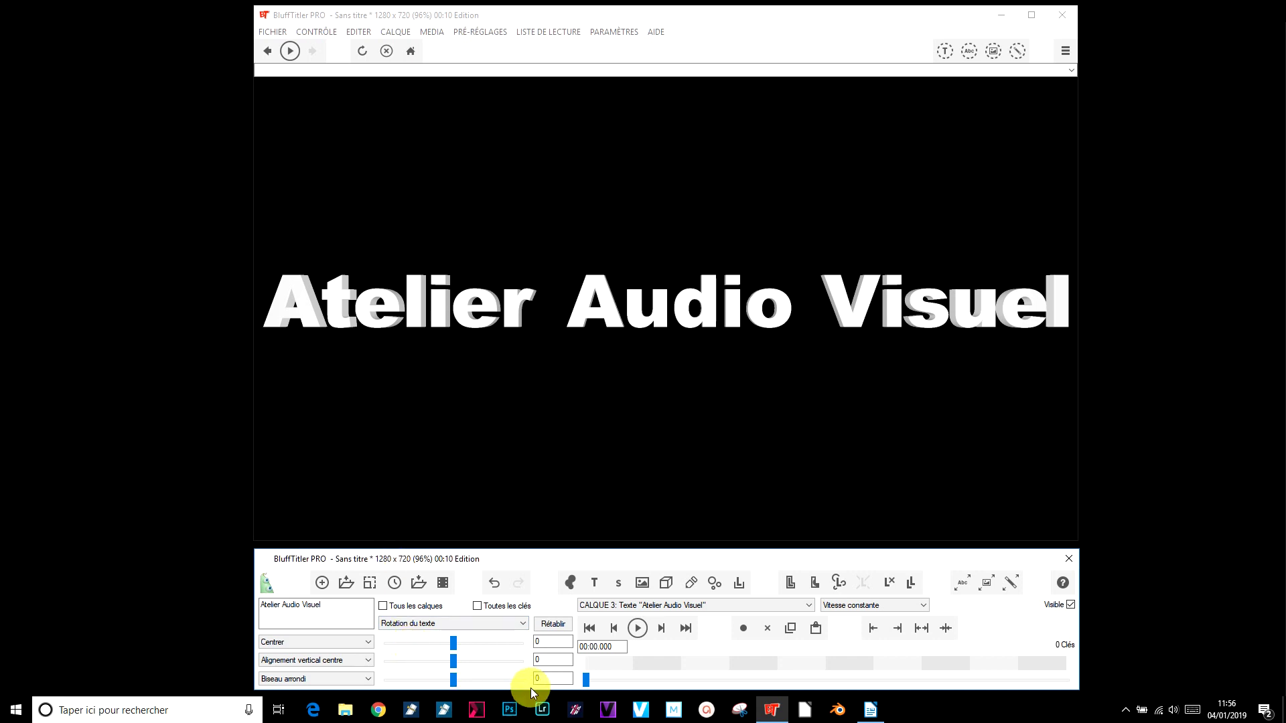
click(546, 680)
text(20)
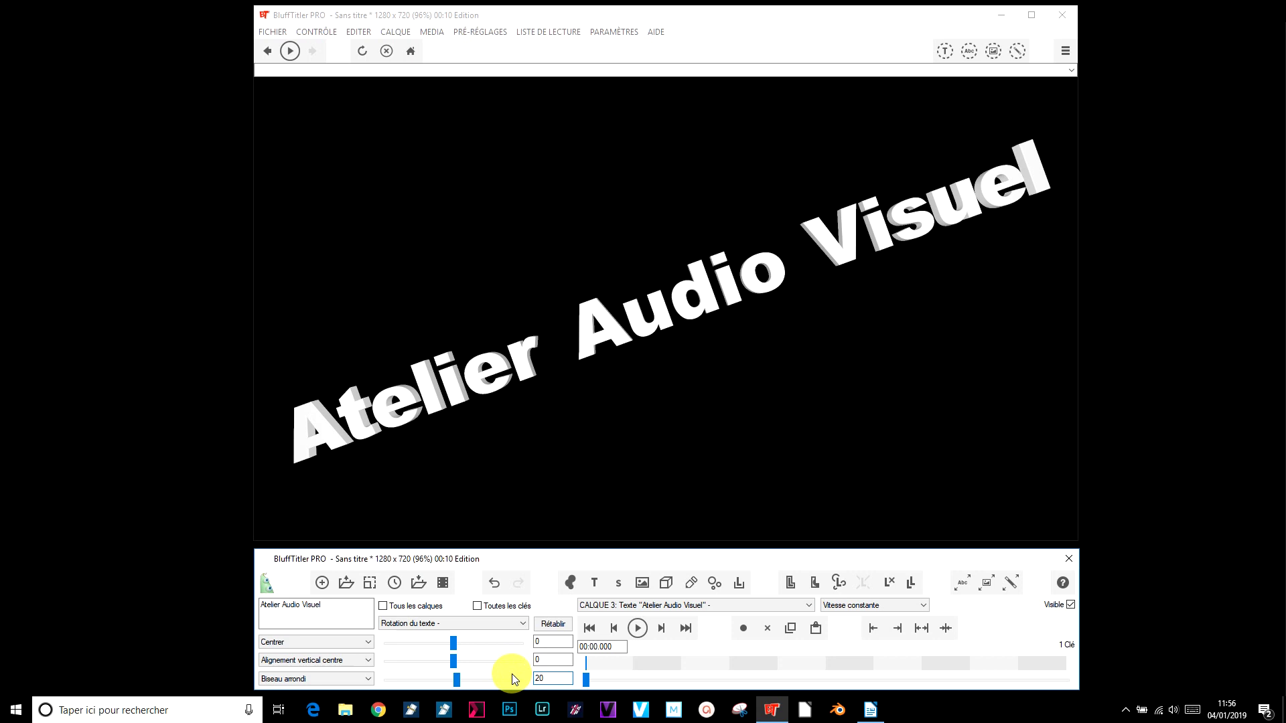